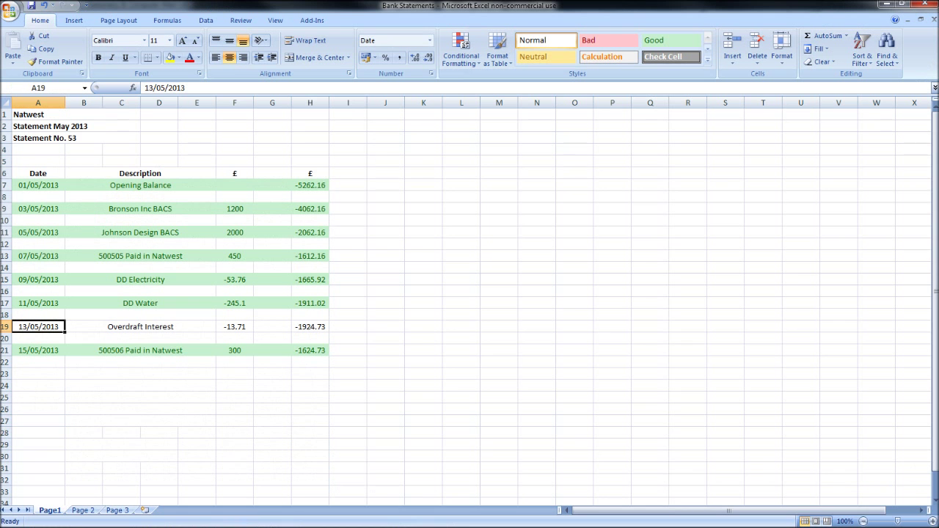
- Style the 13/05/2013 Overdraft Interest row green (Good), view statement 54 on Page 2, then minimise Excel
left_click_drag(40, 325, 321, 326)
left_click(654, 39)
left_click(492, 267)
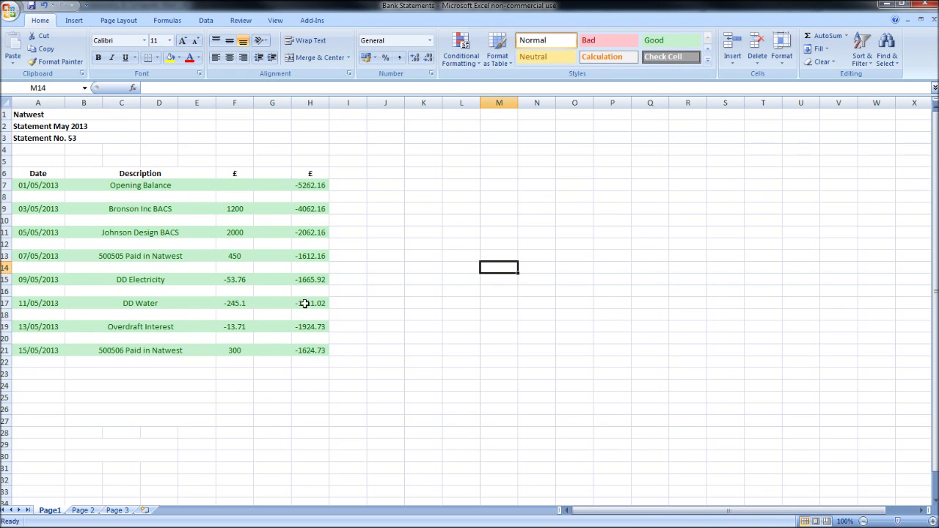
left_click(75, 515)
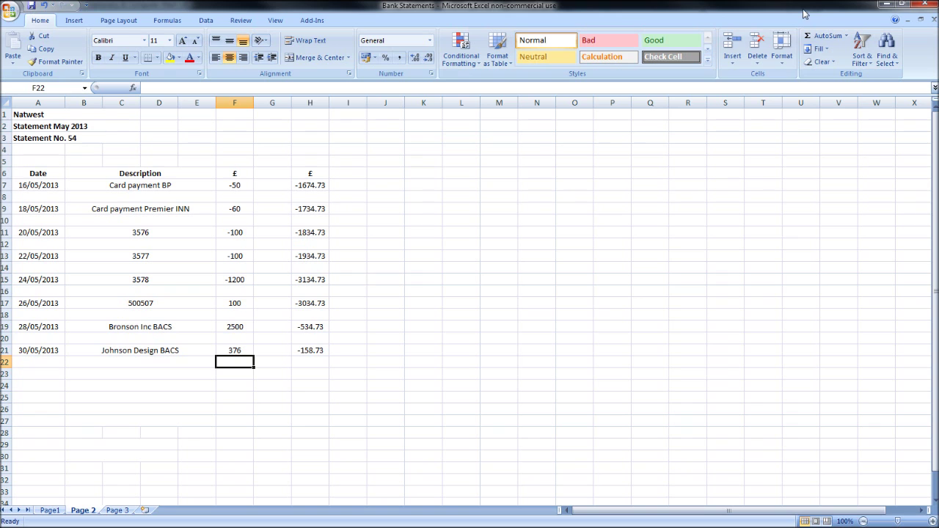
left_click(885, 5)
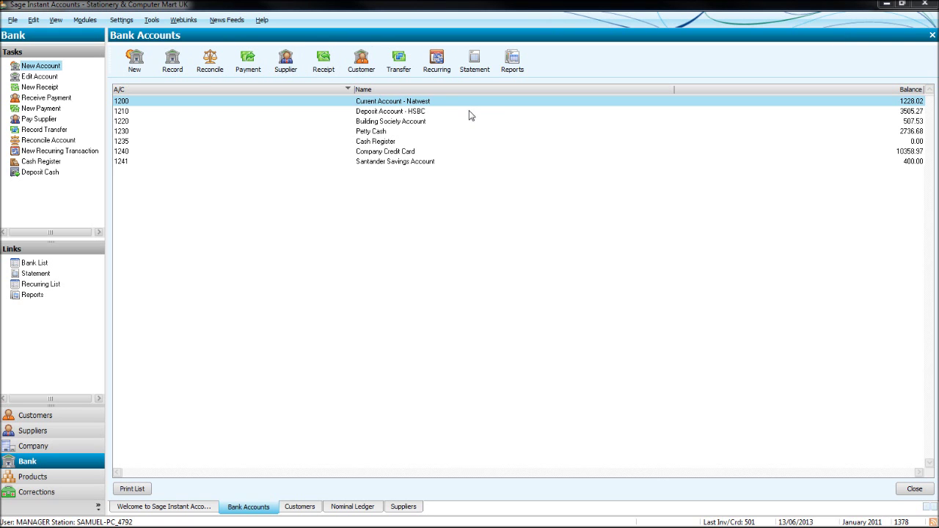
- Start reconciling the Natwest current account and enter statement reference 54
left_click(210, 58)
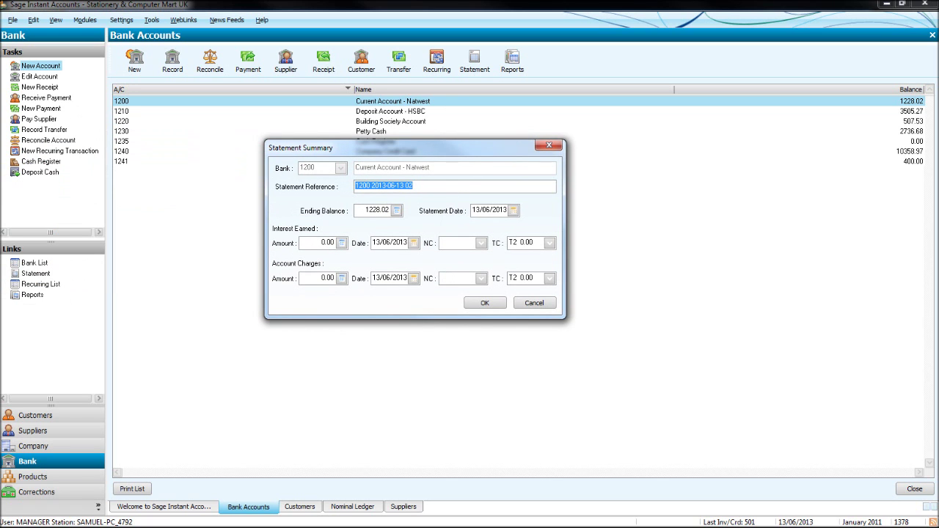
key("alt+Tab")
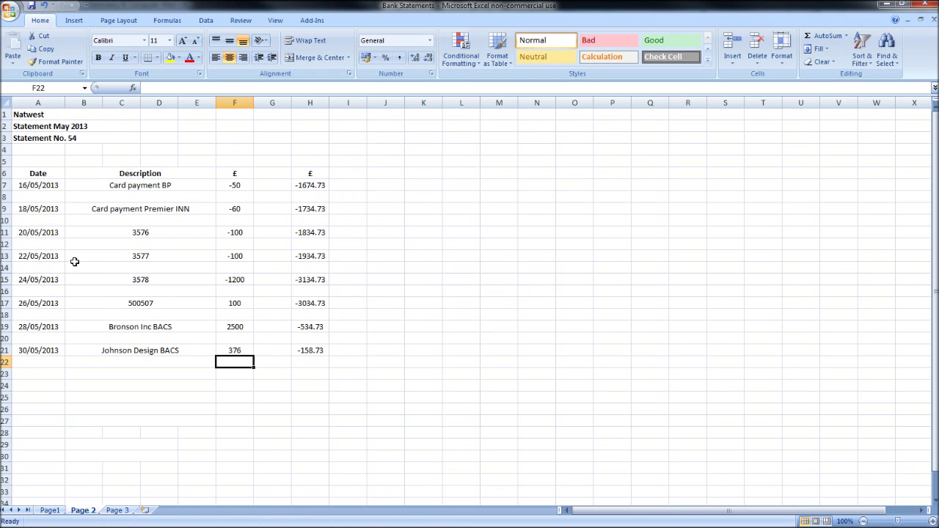
left_click(83, 141)
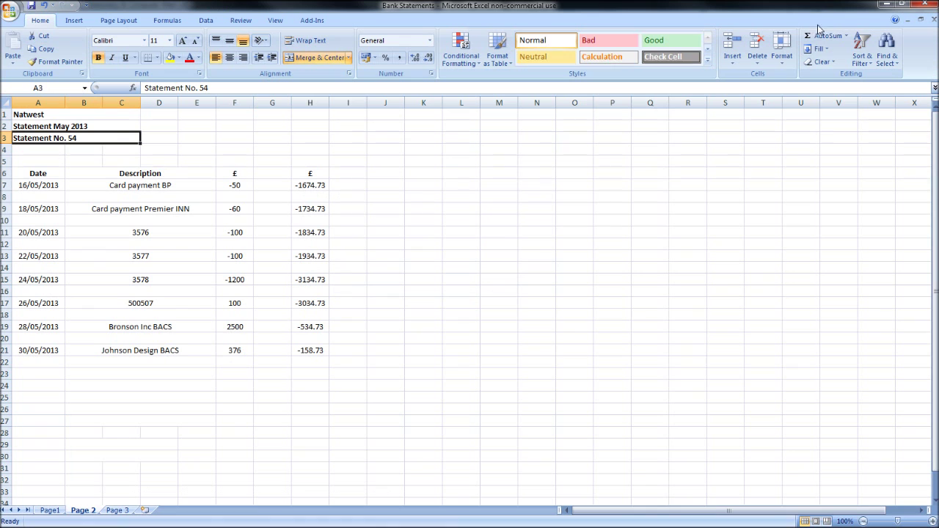
left_click(886, 6)
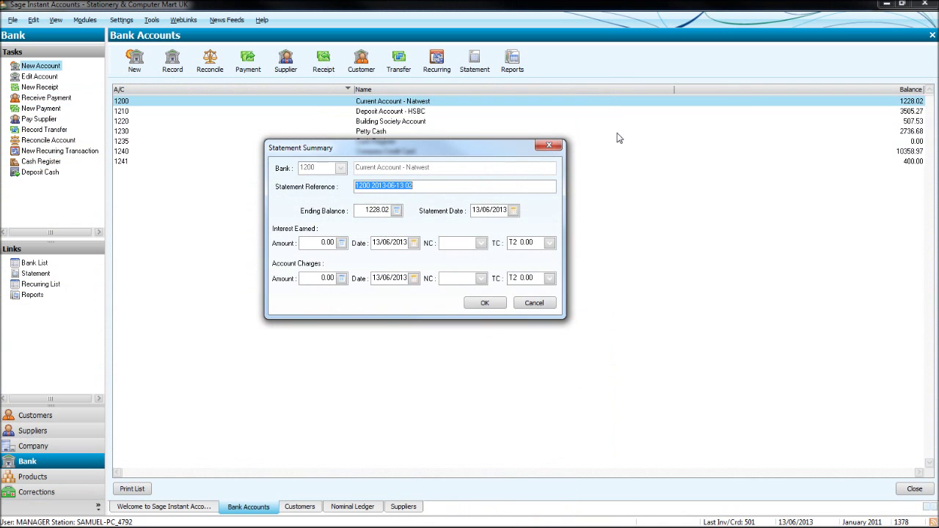
type("54")
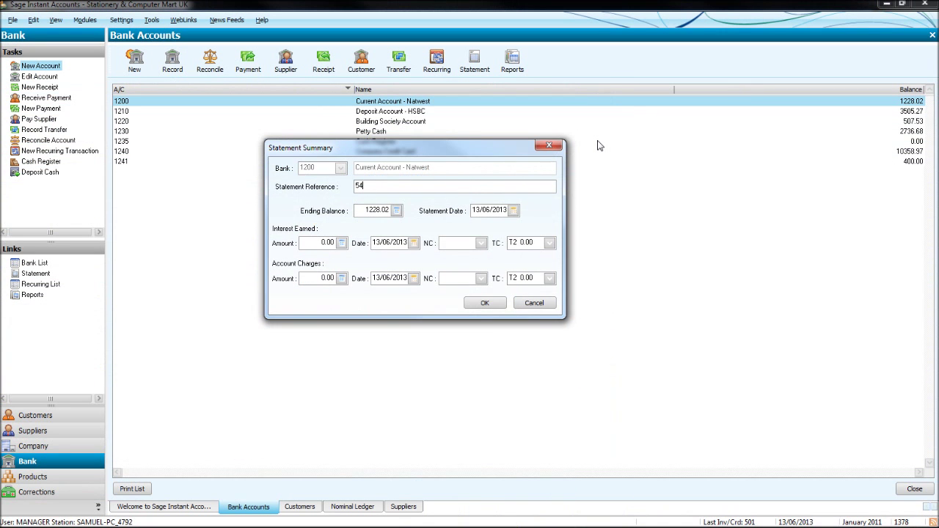
key("Tab")
- Look up the statement's closing balance and enter -158.73 as the ending balance
key("alt+Tab")
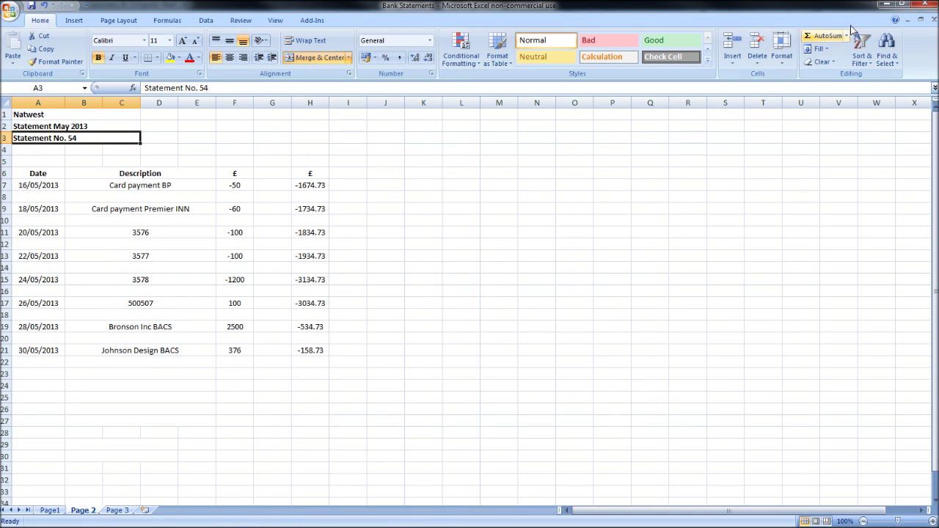
left_click(885, 8)
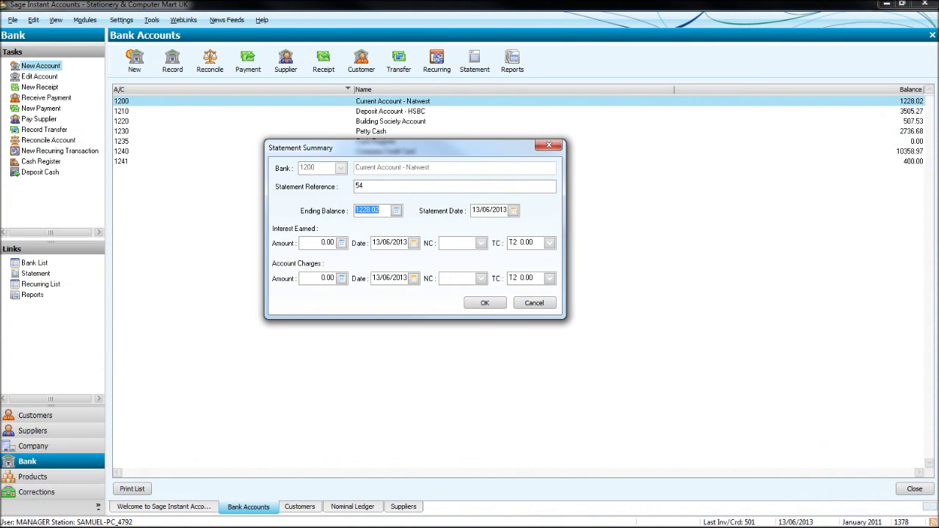
key("alt+Tab")
left_click(312, 352)
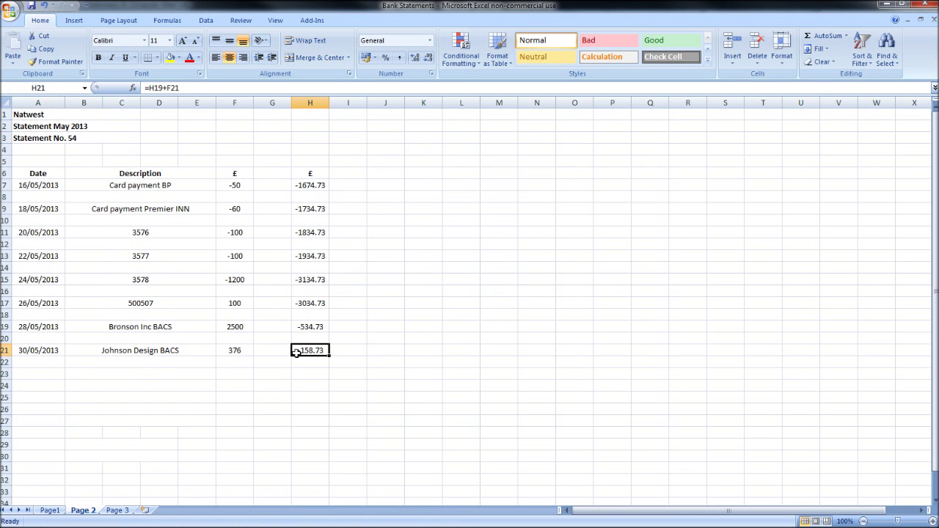
left_click(886, 5)
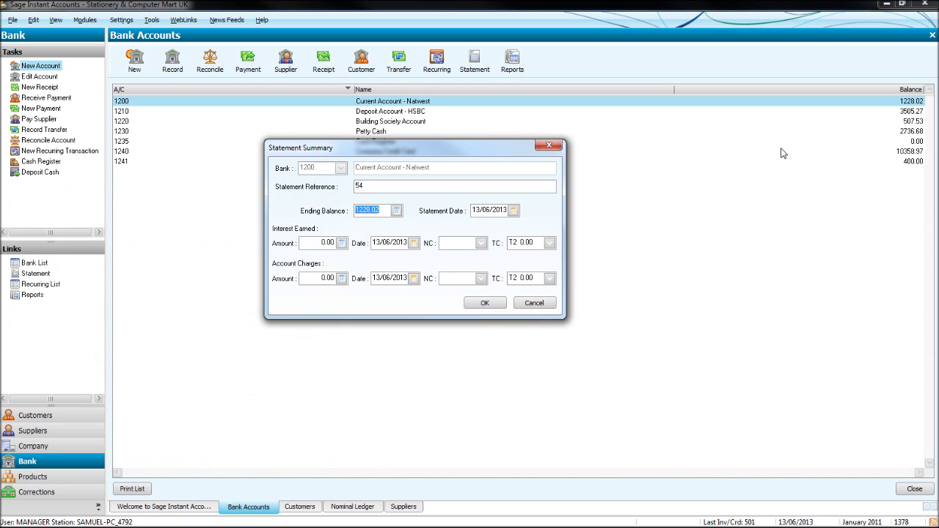
type("158.73")
key("Tab")
- Enter statement date 31/05/2013 after checking the last transaction, and confirm the reconciliation details
type("31")
key("alt+Tab")
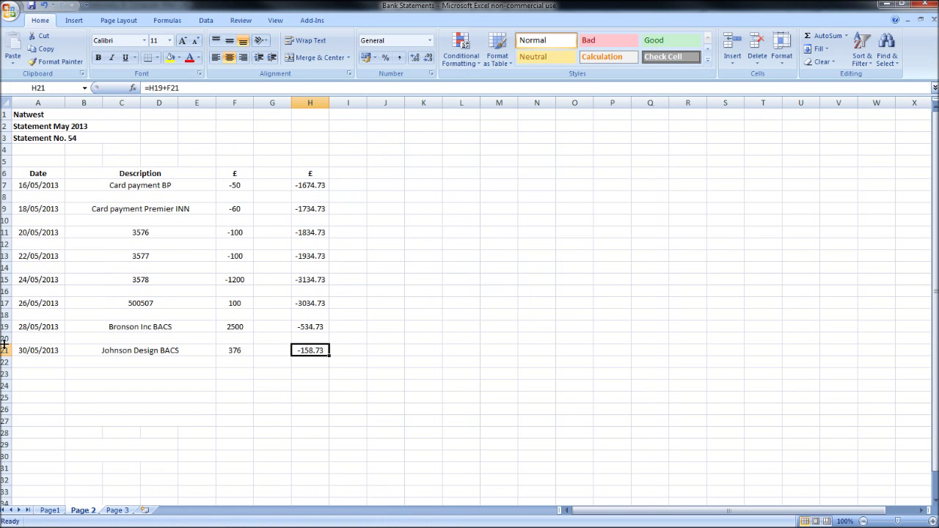
left_click(34, 348)
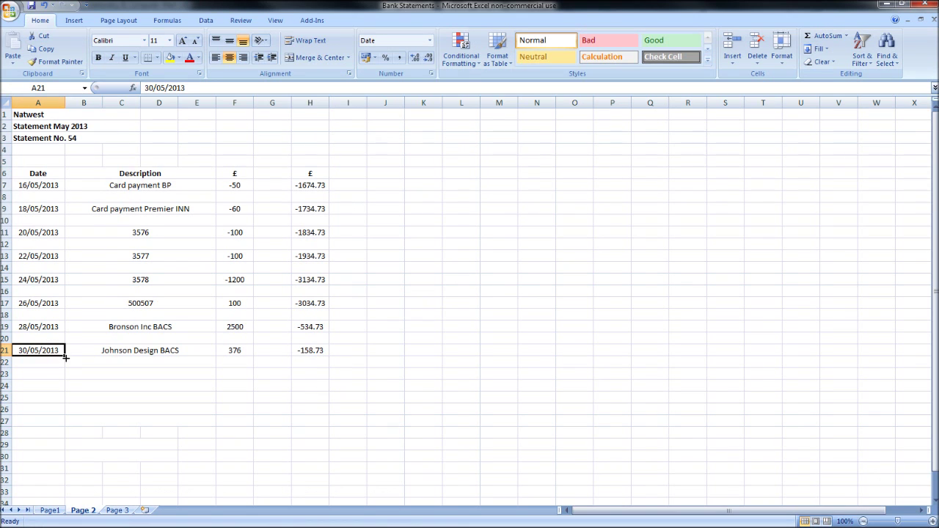
left_click_drag(297, 350, 59, 350)
left_click(887, 4)
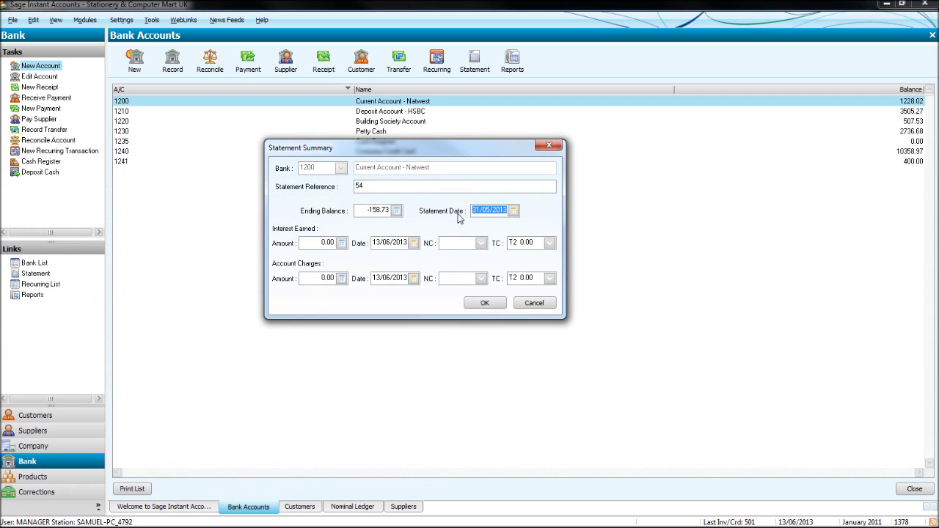
left_click(483, 303)
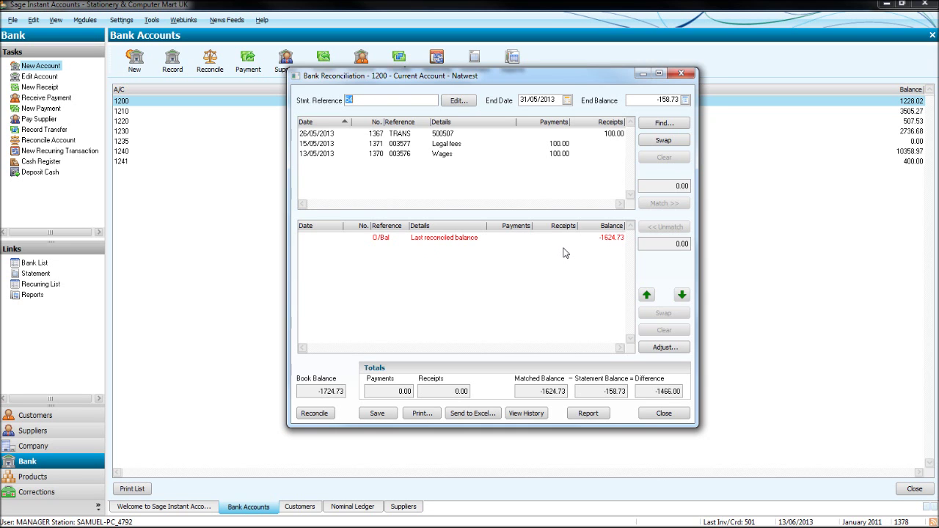
- Compare statement 53's closing balance of -1624.73 on Page1 with statement 54 on Page 2
key("alt+Tab")
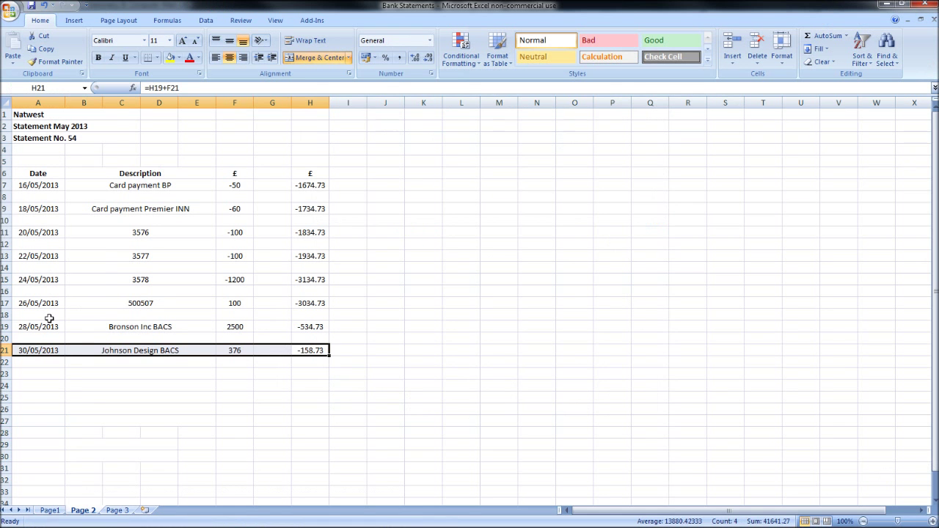
left_click(50, 510)
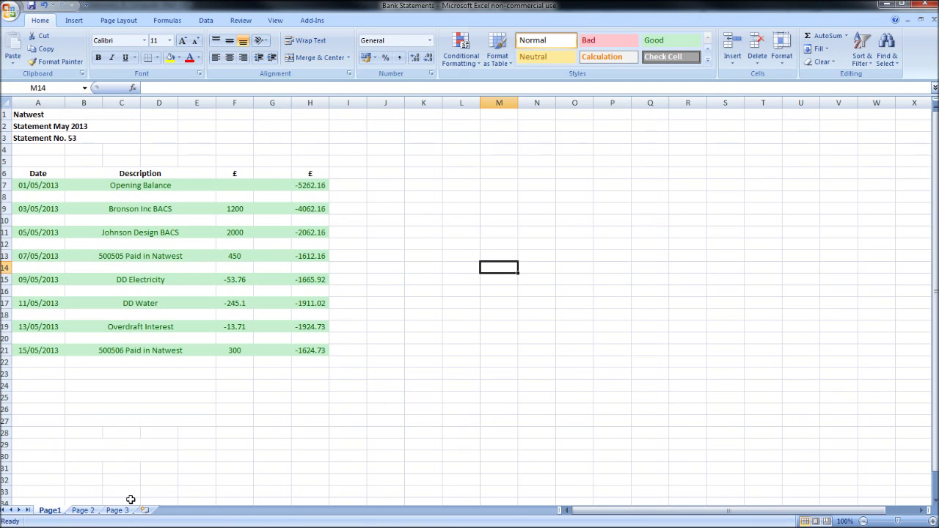
left_click(323, 351)
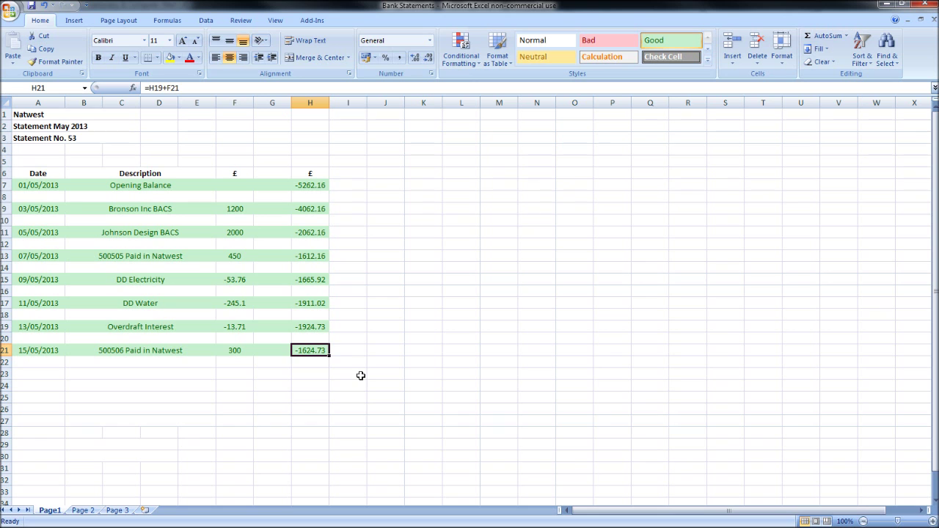
left_click(83, 510)
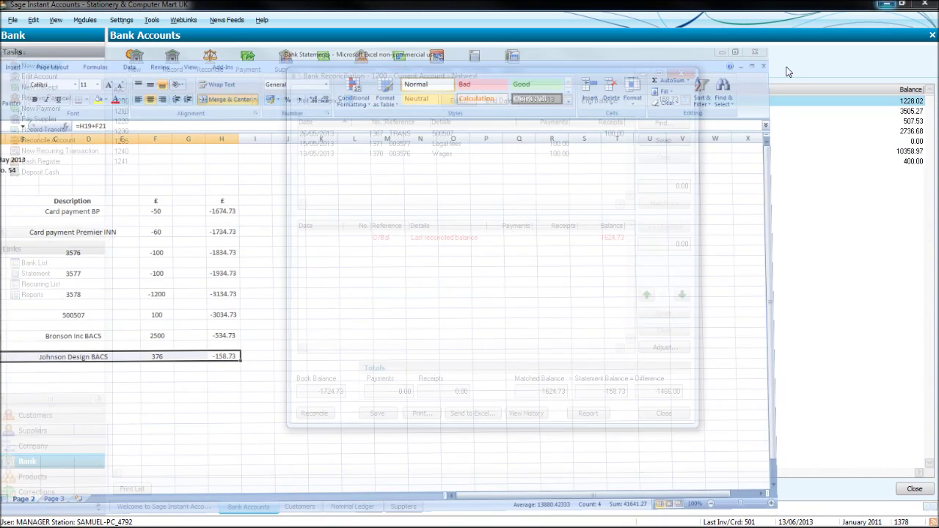
left_click(885, 4)
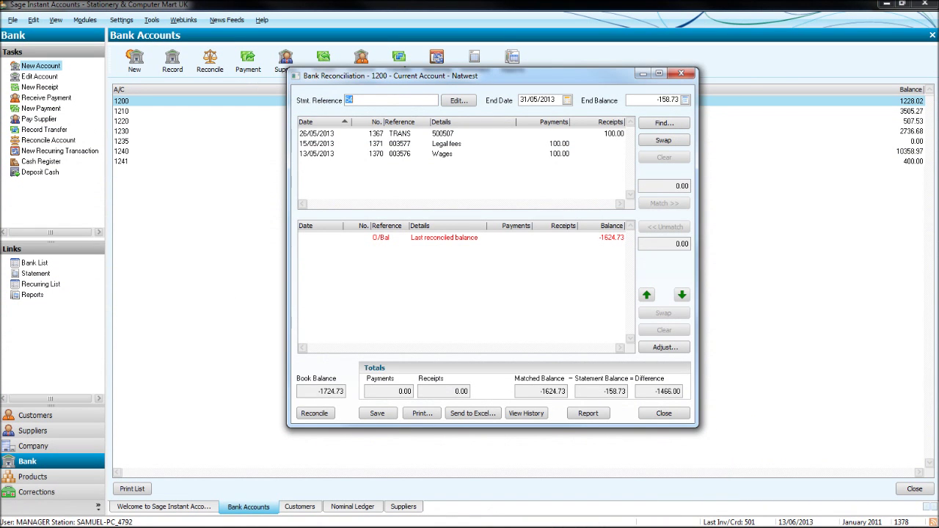
- Check the first -50 transaction and style H7's -1674.73 balance green with Good
key("alt+Tab")
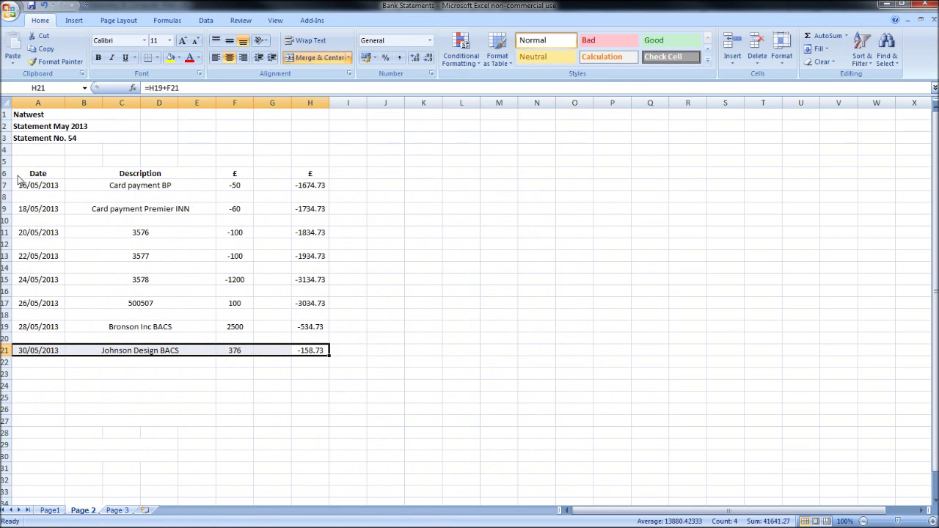
left_click(313, 185)
left_click(233, 185)
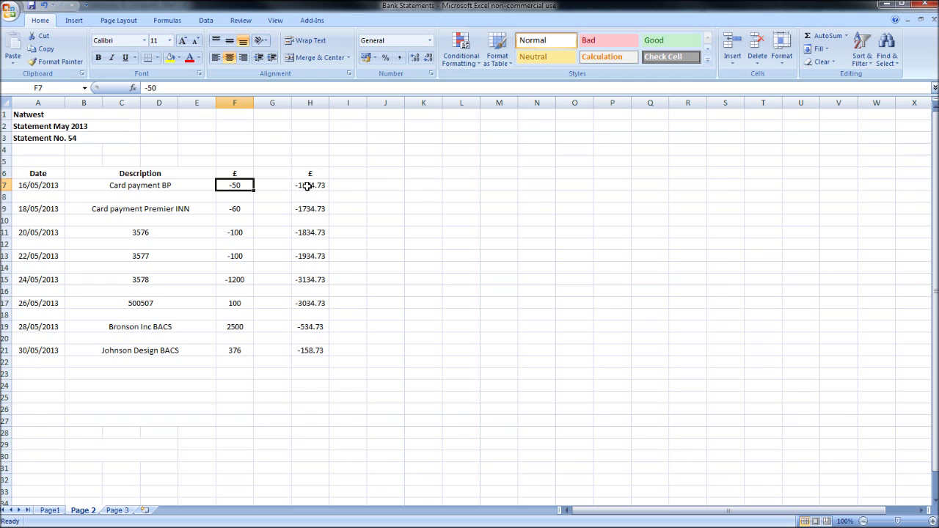
left_click(887, 4)
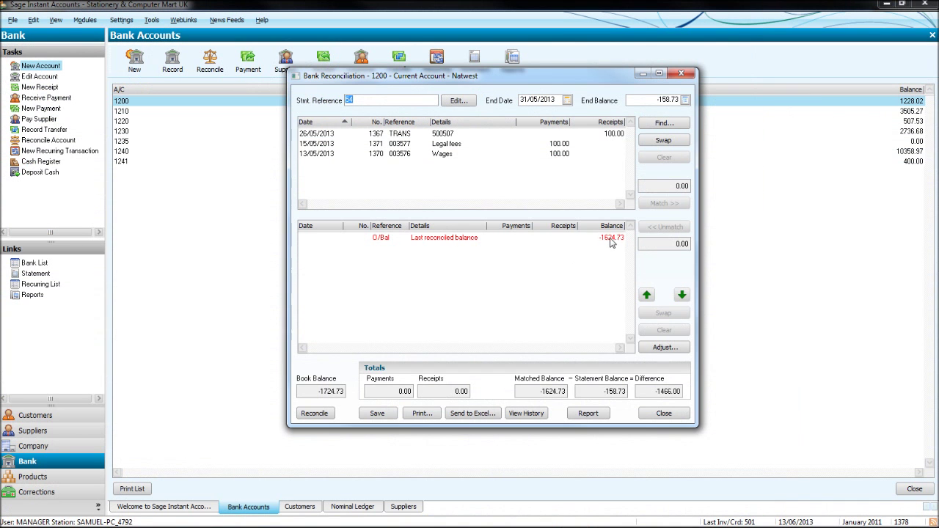
key("alt+Tab")
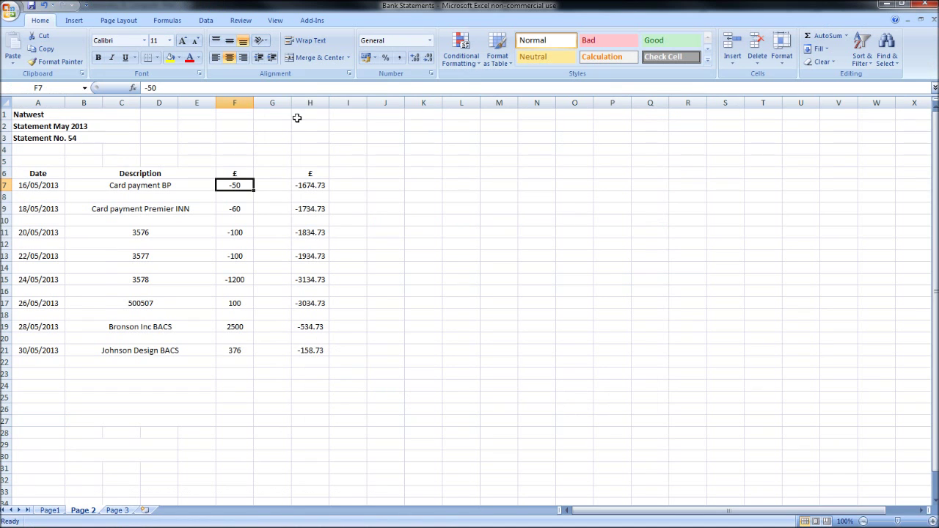
left_click(310, 185)
left_click(656, 41)
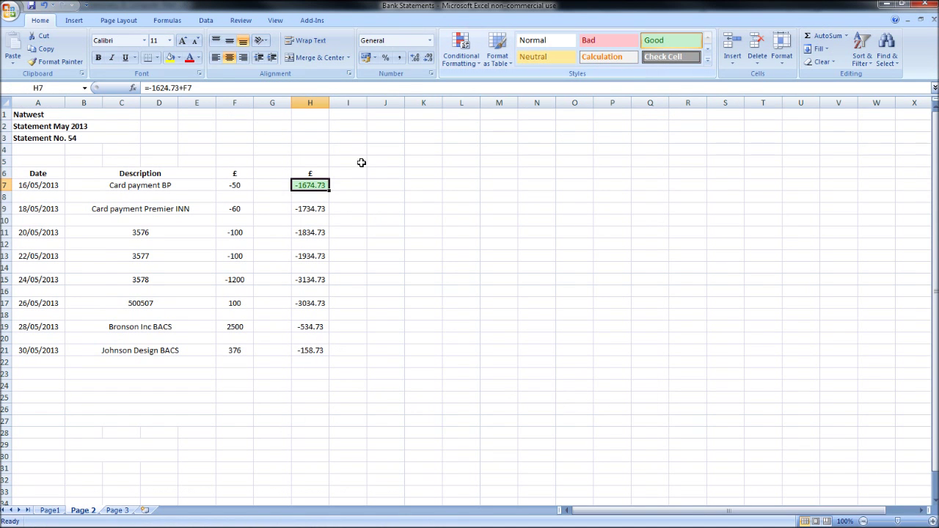
left_click(204, 261)
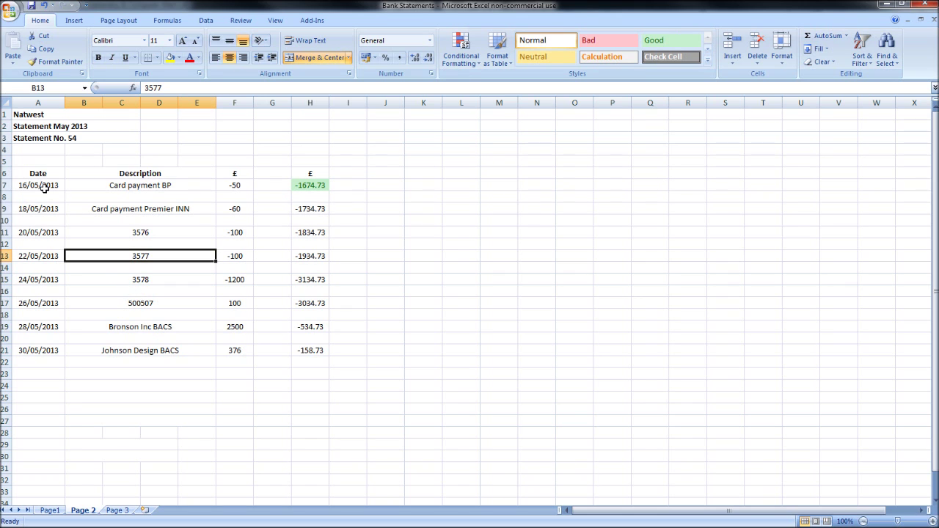
left_click_drag(44, 186, 234, 188)
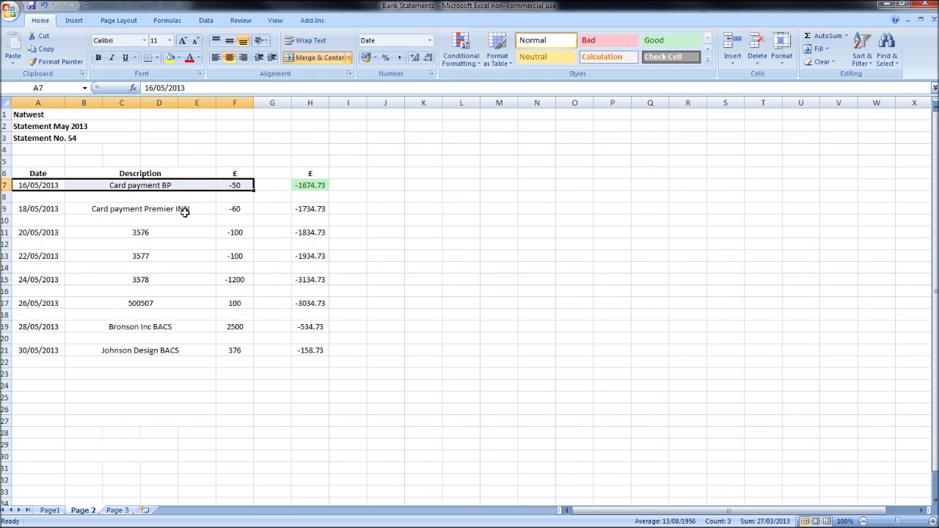
left_click(886, 6)
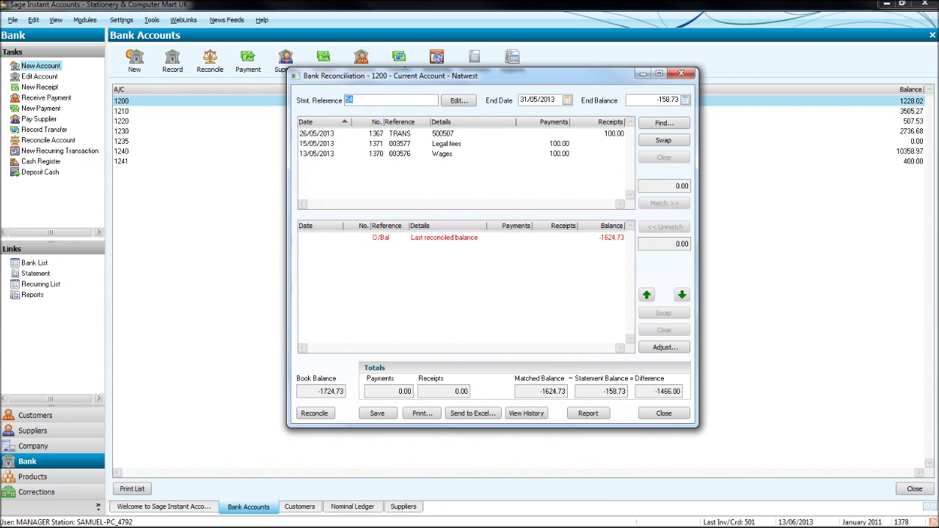
key("alt+Tab")
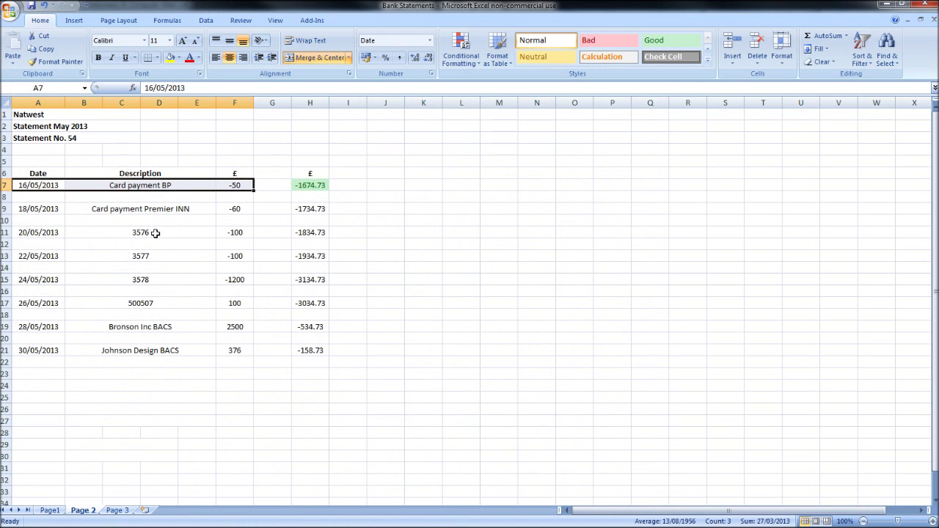
left_click_drag(63, 210, 272, 209)
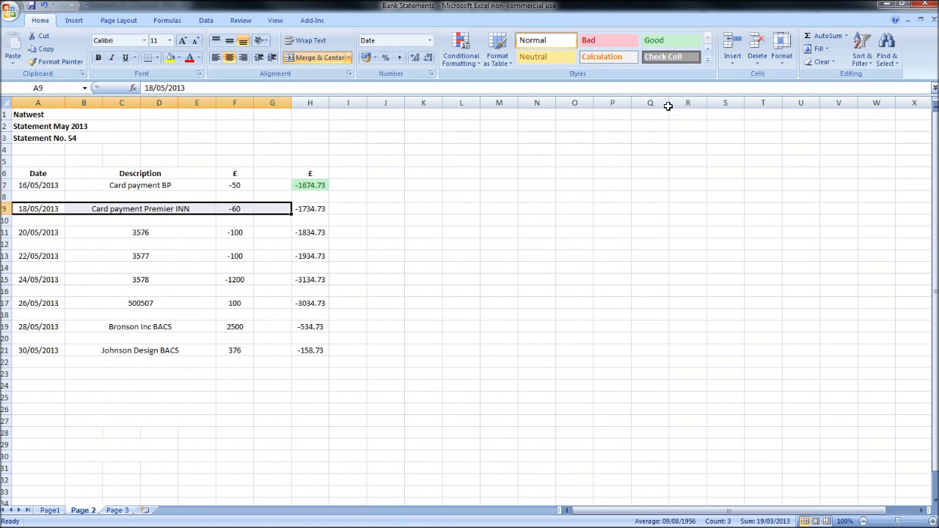
left_click(888, 4)
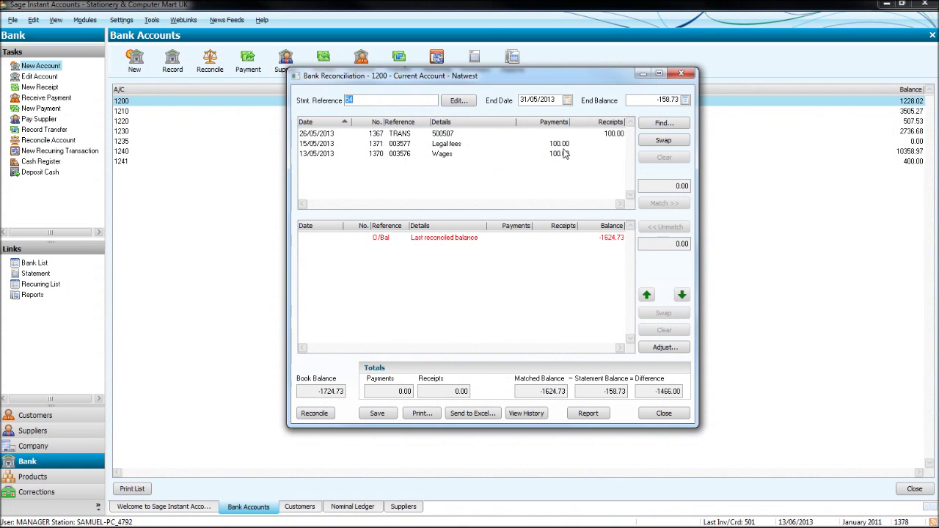
key("alt+Tab")
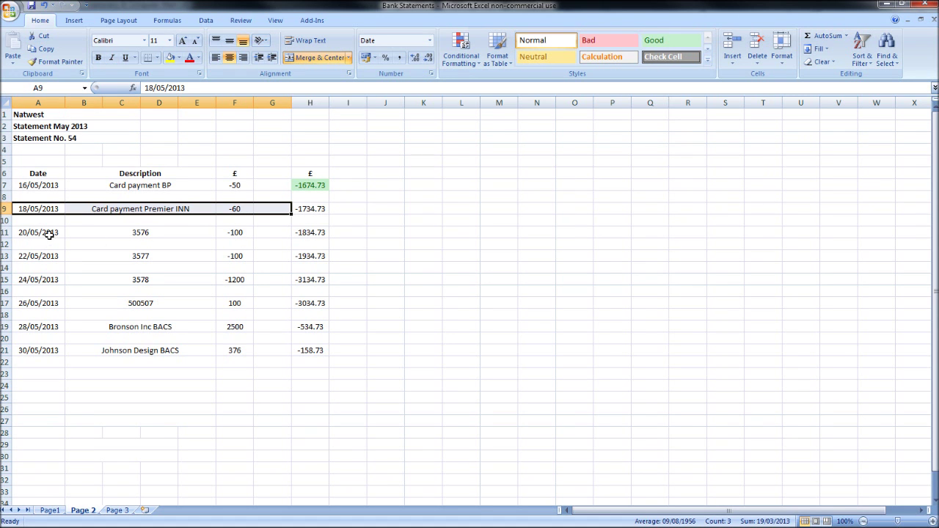
left_click(48, 233)
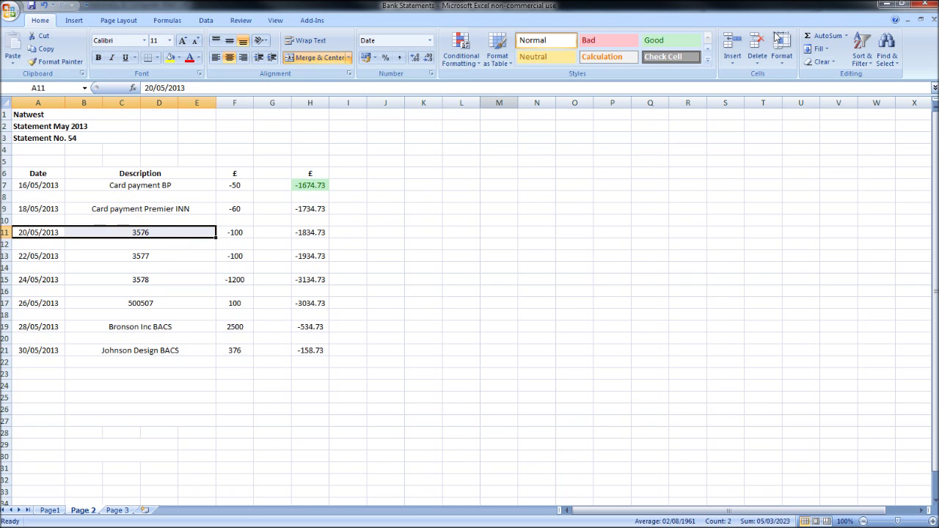
left_click(883, 4)
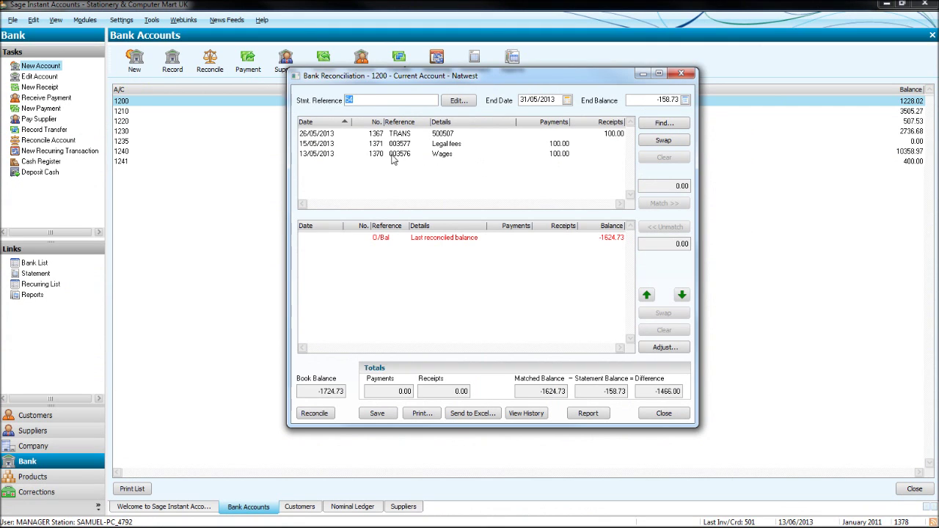
- Match the 13/05/2013 Wages payment of 100.00 and shade statement line 3576 green
left_click(411, 156)
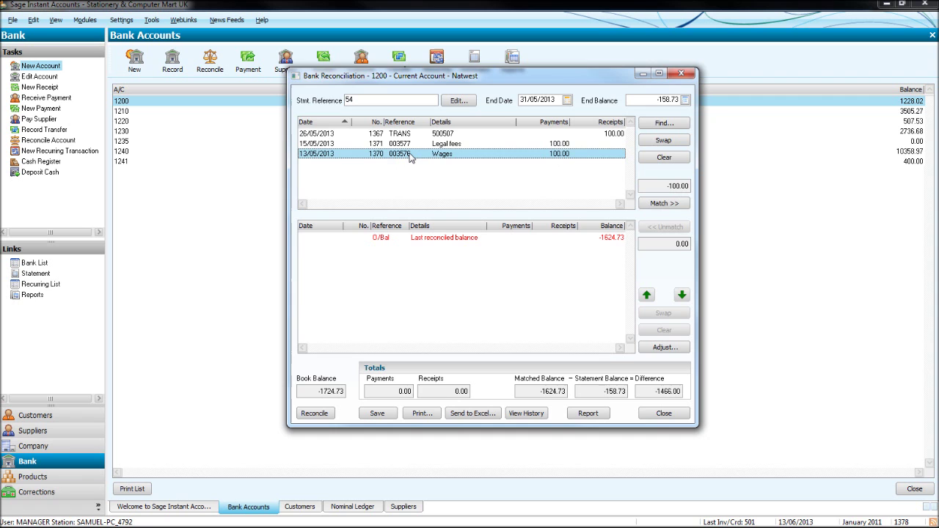
double_click(411, 155)
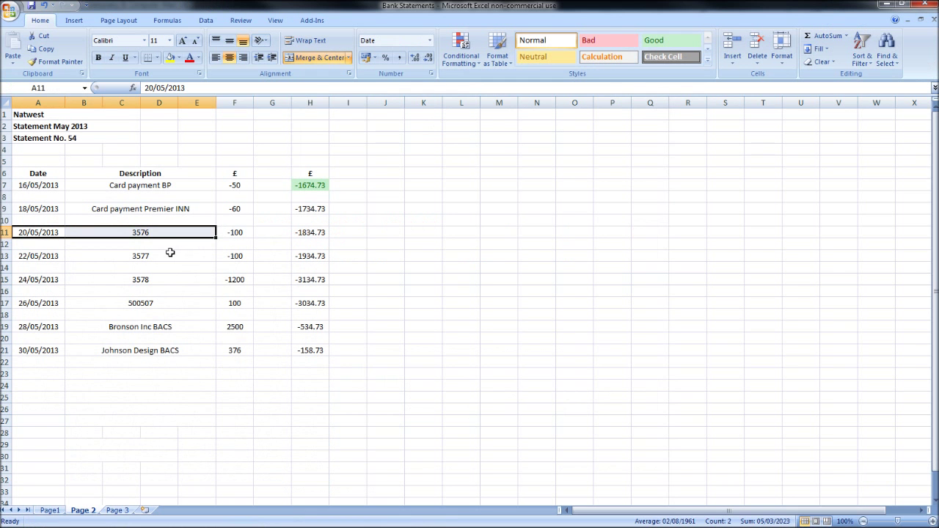
left_click_drag(171, 250, 312, 234)
left_click(668, 46)
left_click(489, 210)
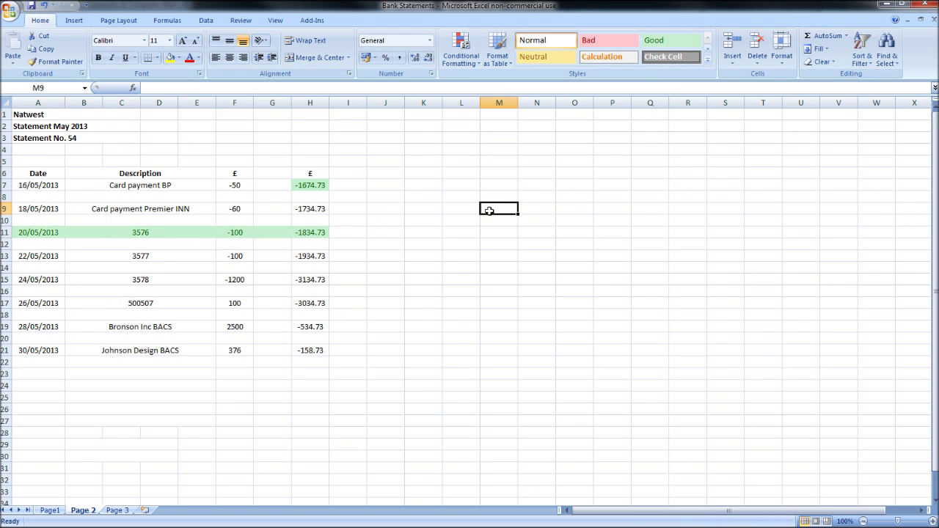
left_click(43, 257)
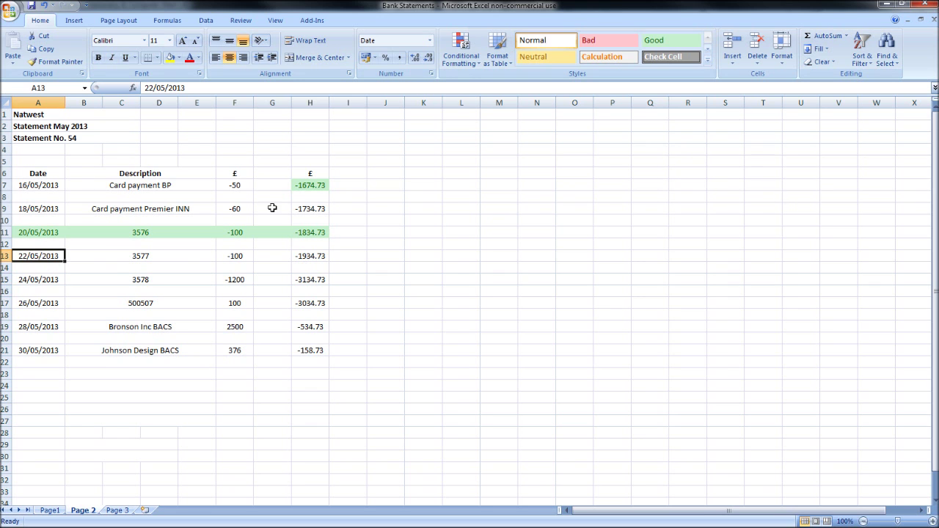
left_click(897, 5)
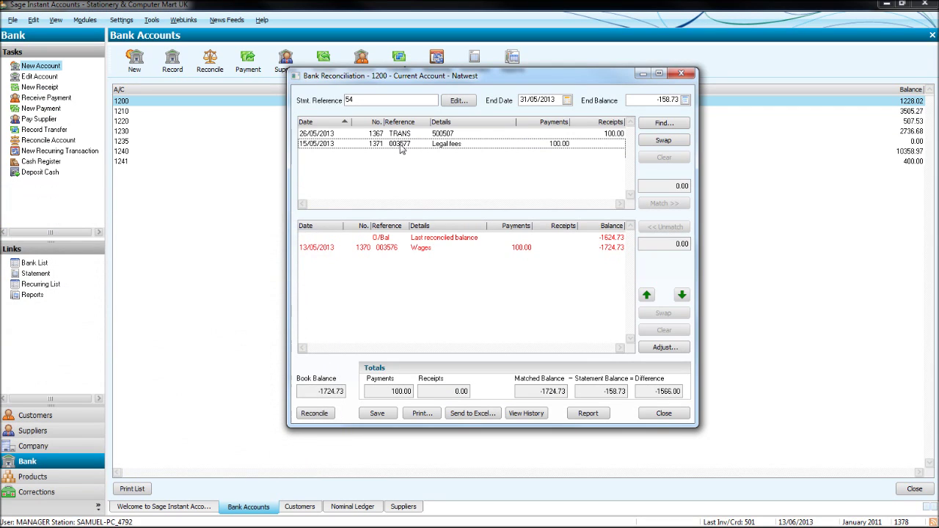
- Match the 15/05/2013 Legal fees payment and shade cheque line 3577 green
double_click(498, 150)
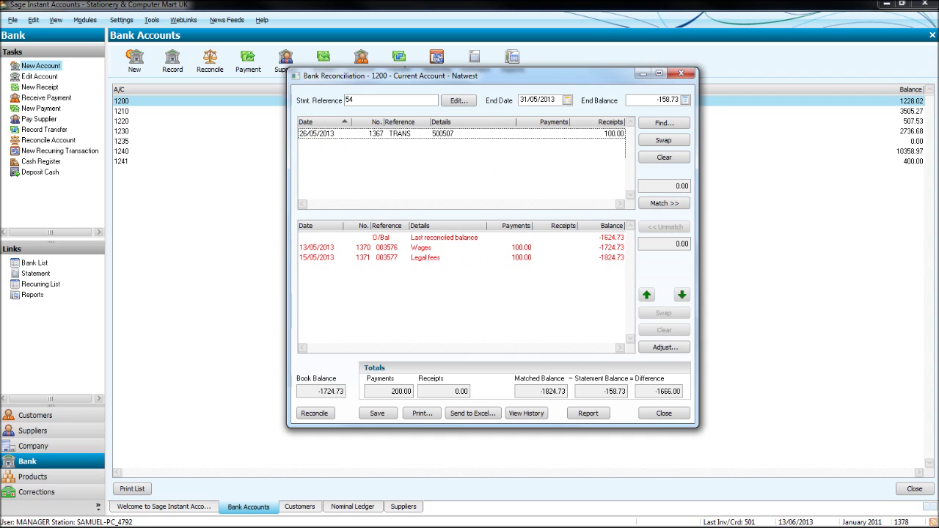
key("alt+Tab")
left_click_drag(42, 257, 311, 254)
left_click(669, 40)
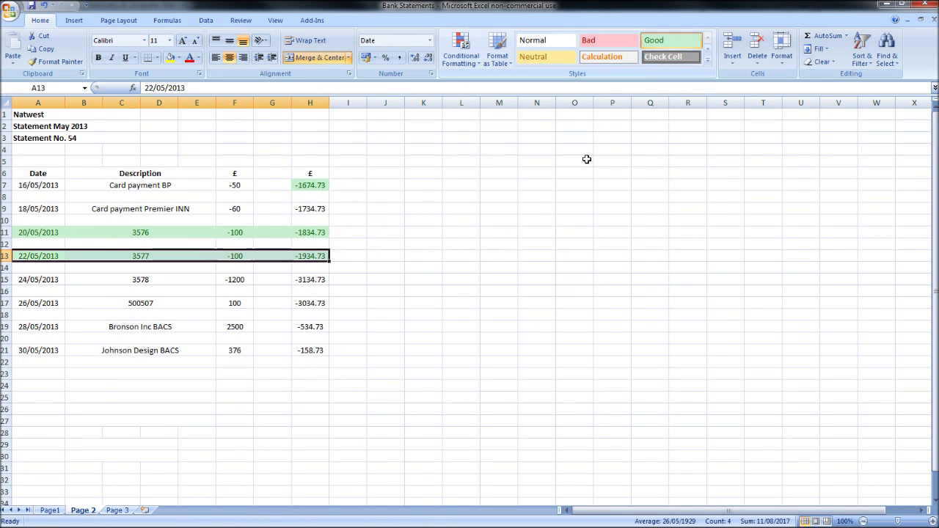
left_click(56, 276)
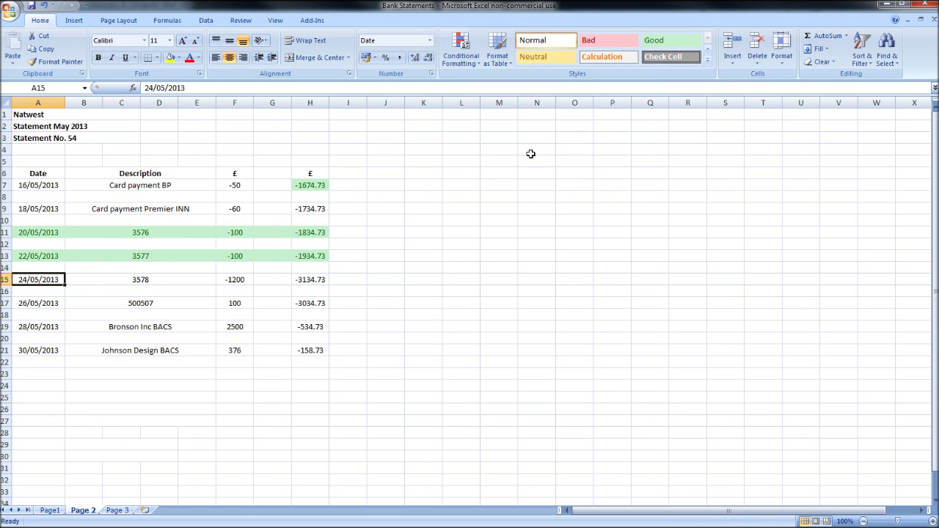
left_click(891, 5)
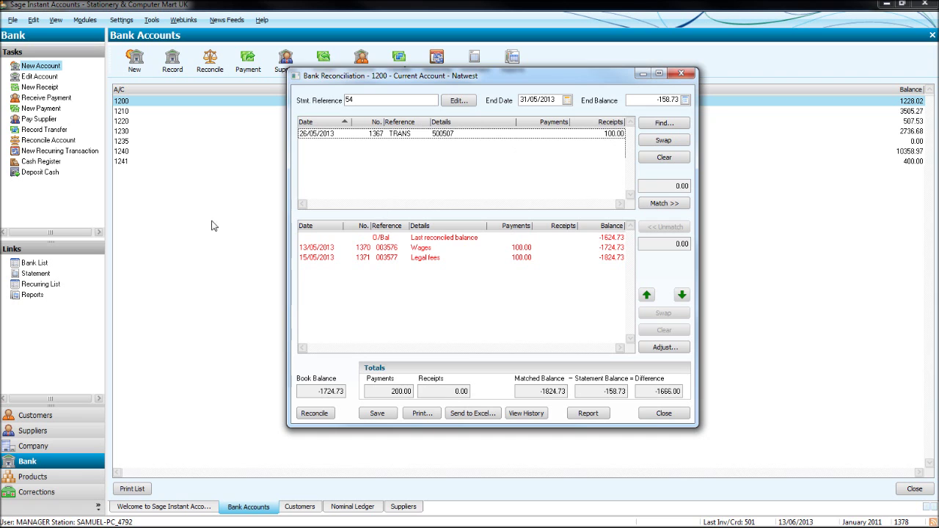
key("alt+Tab")
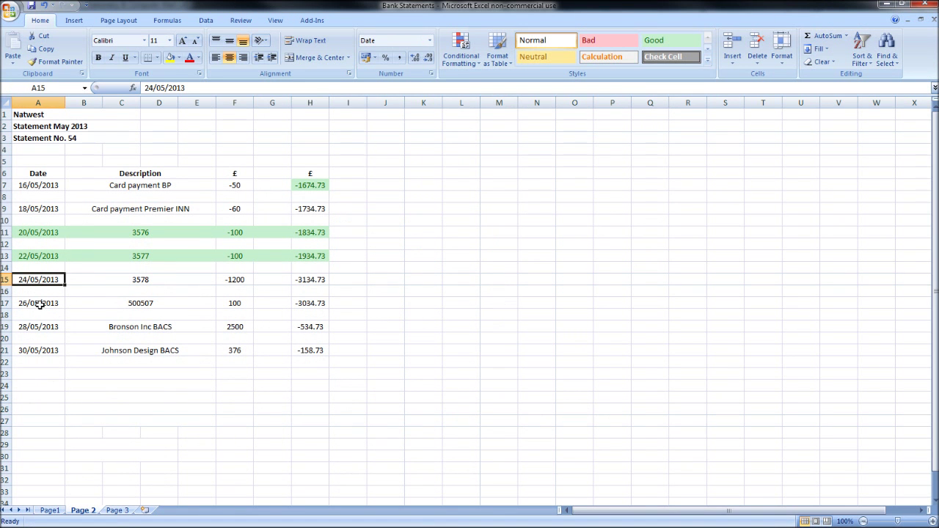
left_click_drag(40, 305, 326, 302)
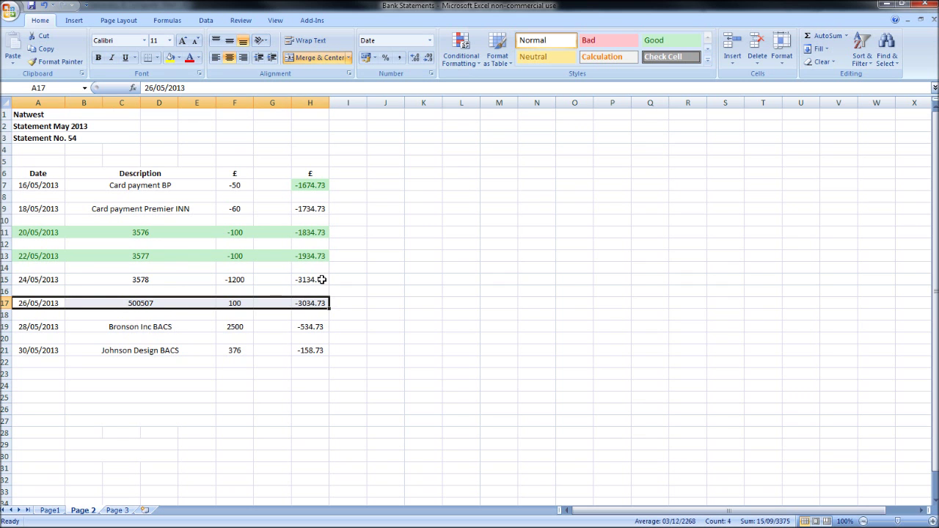
left_click(886, 5)
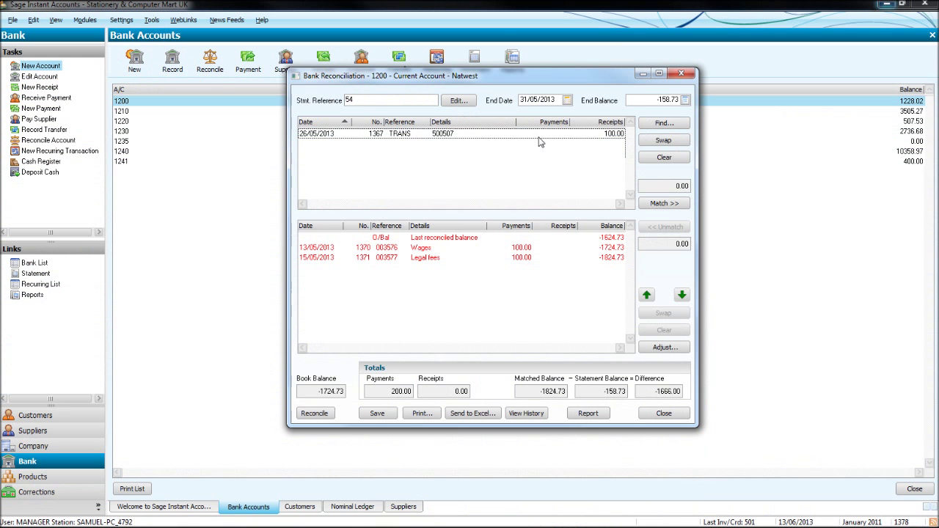
double_click(508, 137)
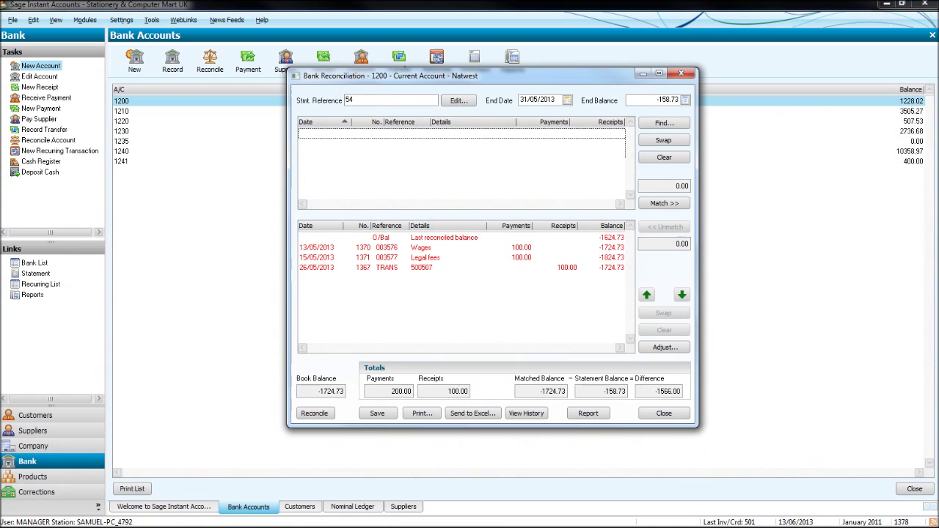
key("alt+Tab")
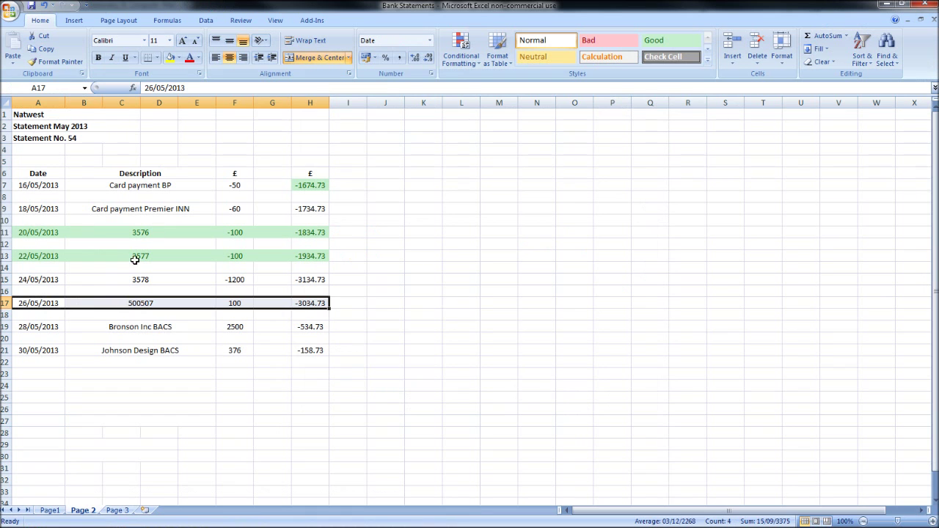
left_click(658, 48)
left_click(150, 337)
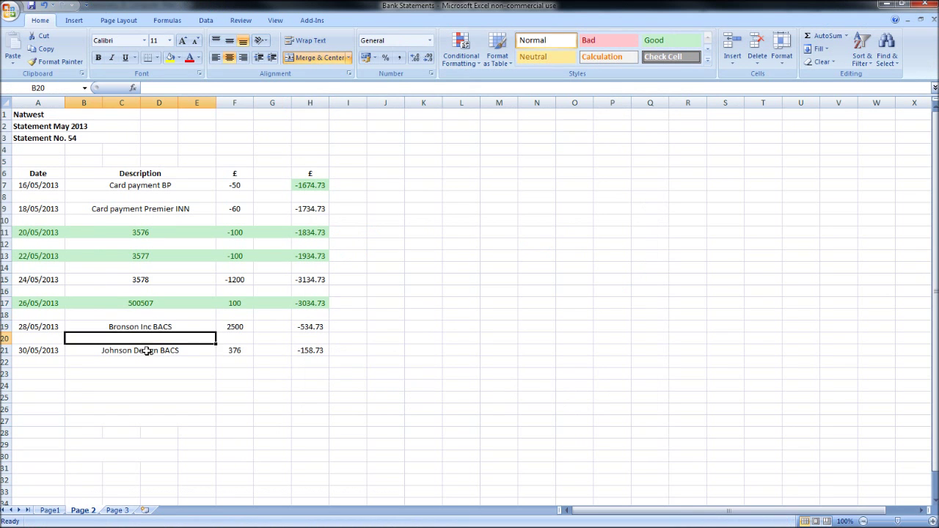
left_click(146, 351)
left_click(163, 328)
left_click(163, 347)
left_click(163, 328)
left_click(163, 337)
- Review the Card payment BP, Bronson Inc and Johnson Design 376 lines, then minimise Excel
left_click(151, 186)
left_click(176, 328)
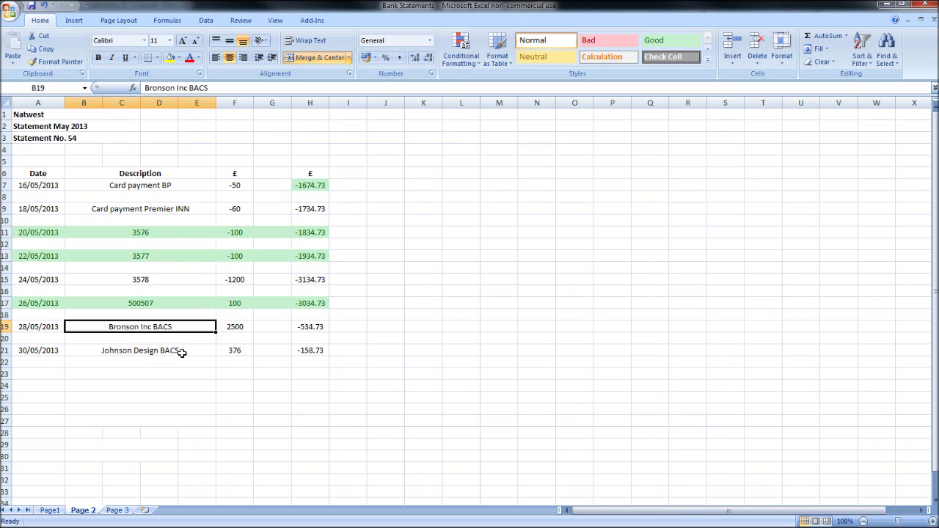
left_click(181, 351)
left_click(169, 187)
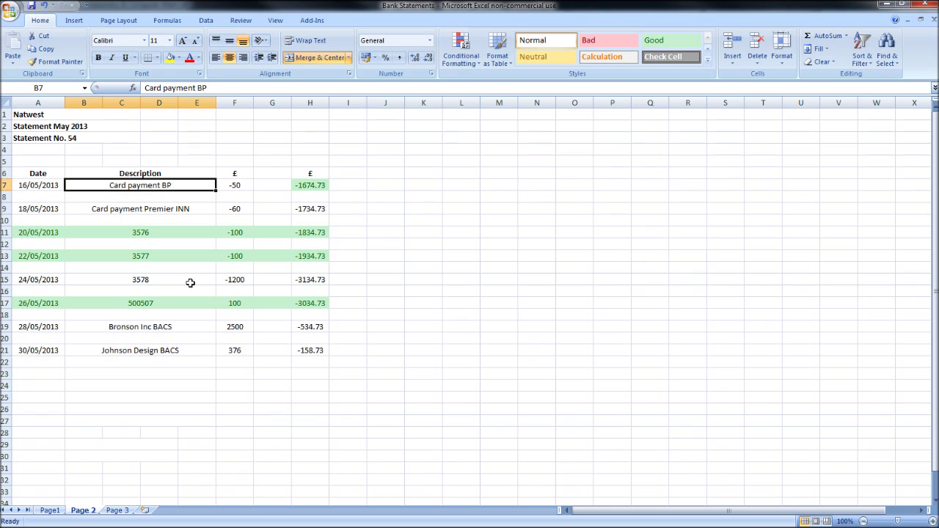
left_click(200, 359)
left_click(218, 350)
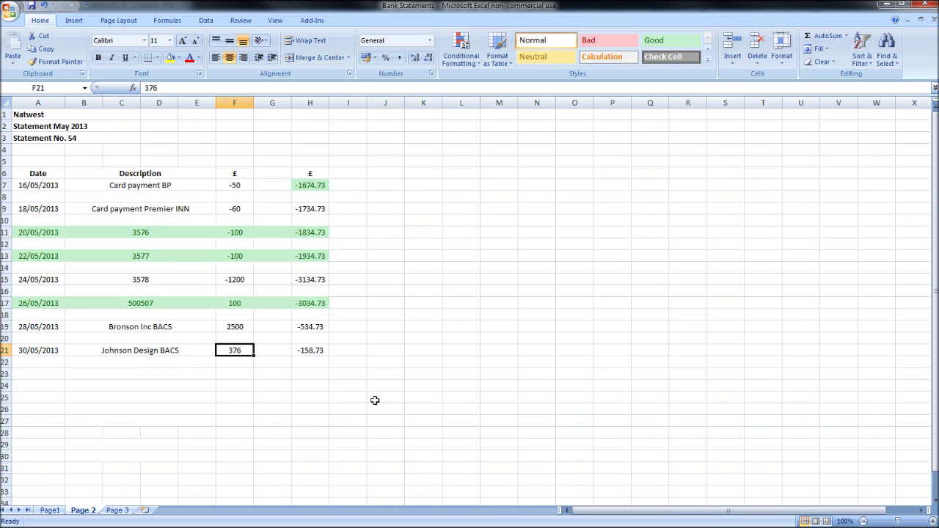
left_click(183, 184)
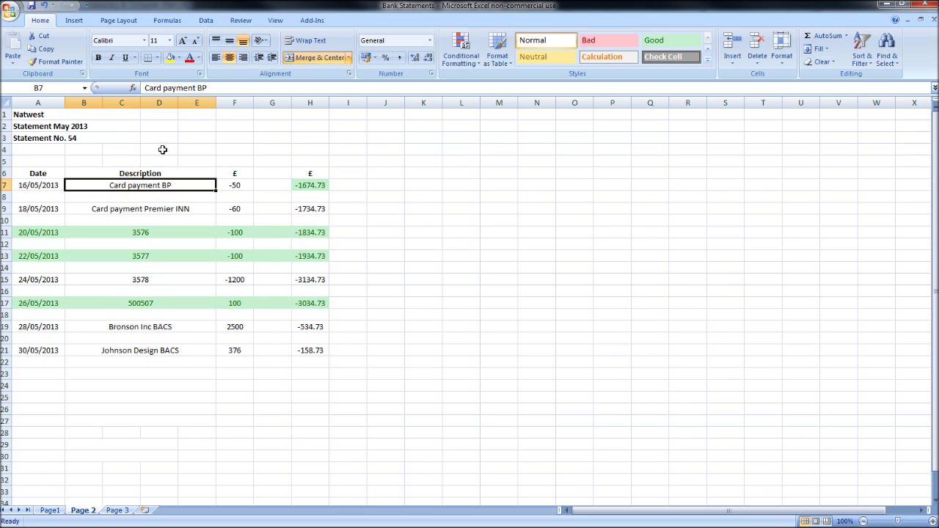
left_click(191, 152)
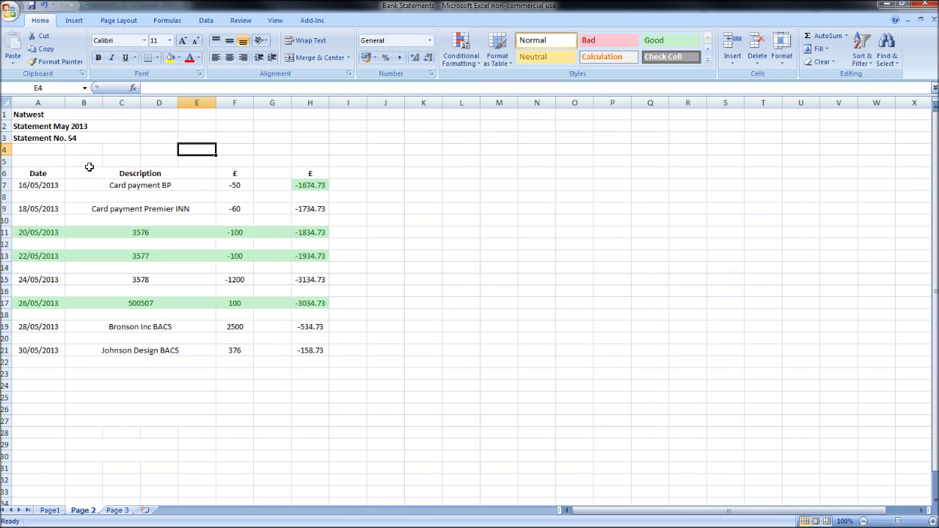
left_click(56, 183)
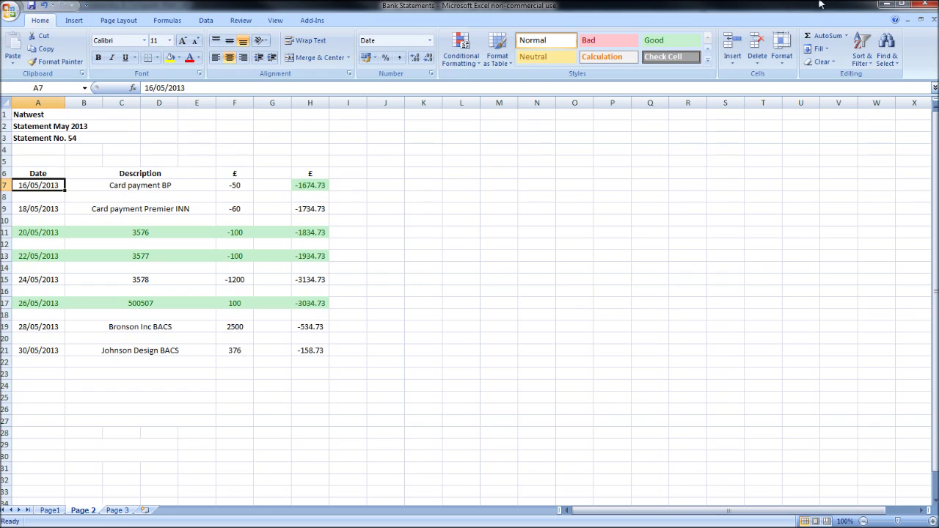
left_click(887, 6)
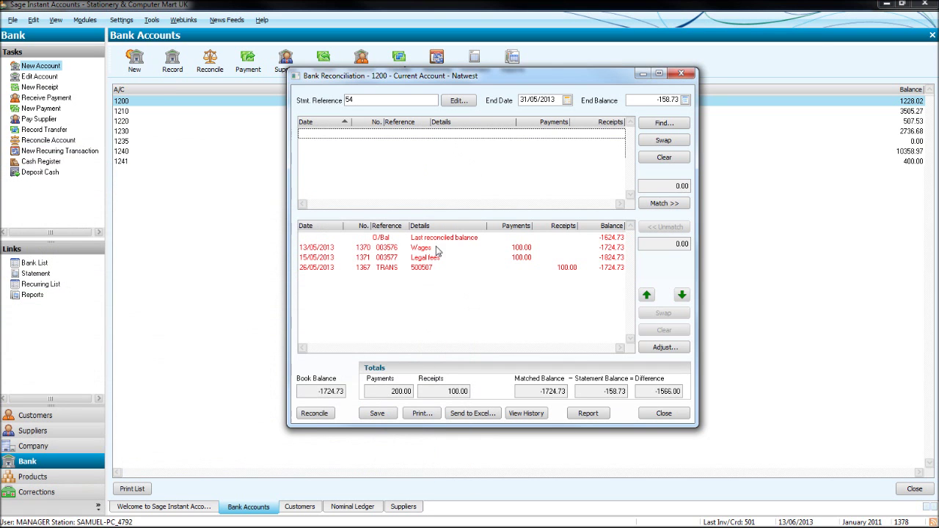
- Save the statement 54 reconciliation, reload it via Use Saved, save again, and start a bank payment
left_click(385, 415)
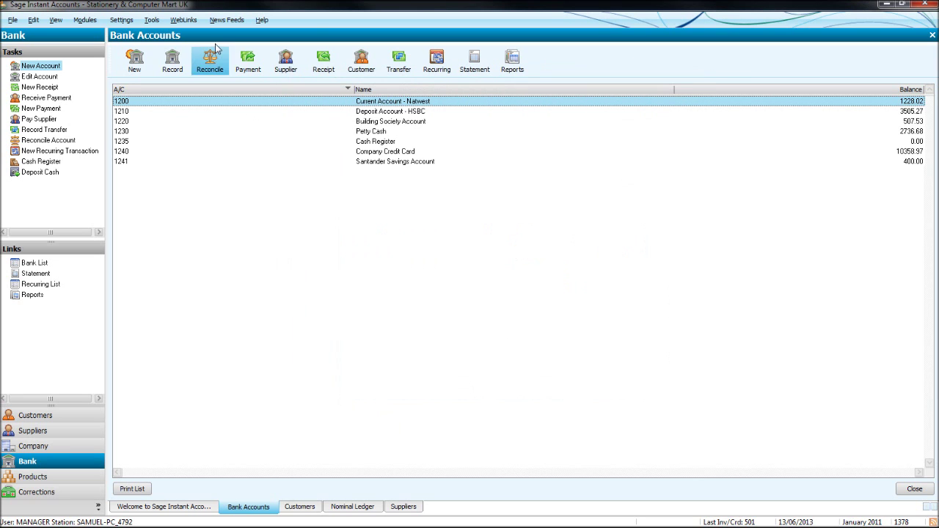
left_click(211, 62)
left_click(292, 251)
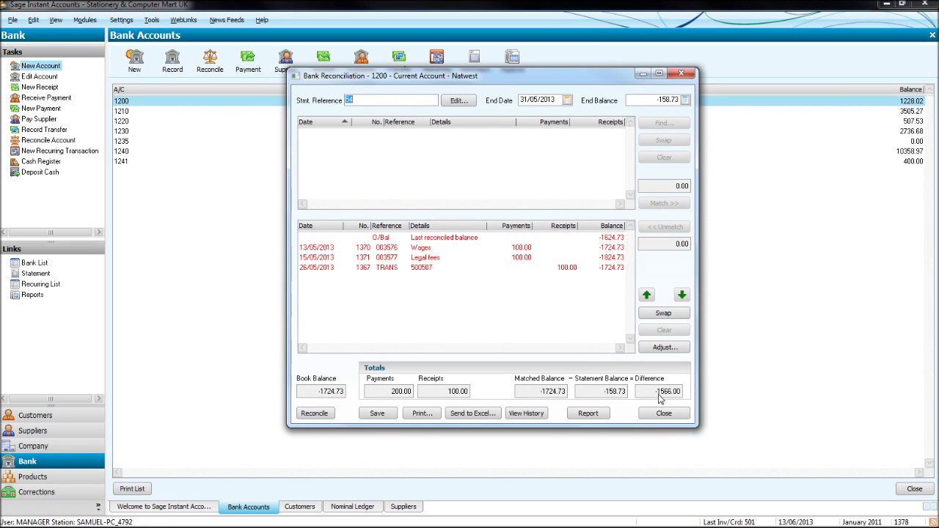
left_click(377, 413)
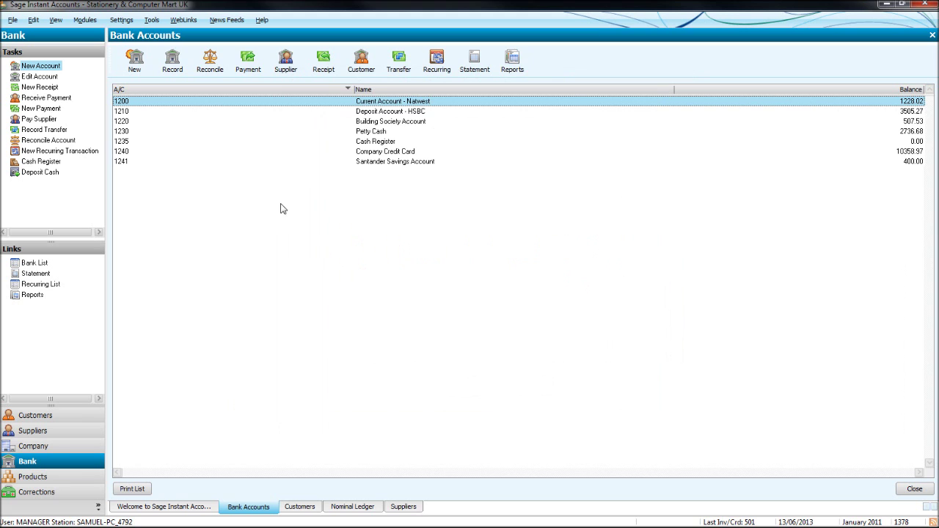
left_click(249, 63)
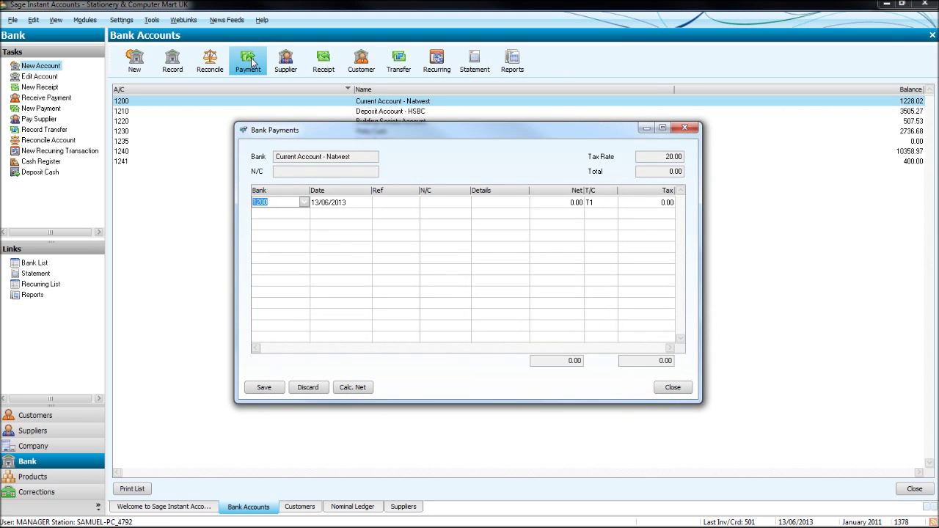
- Enter payment date 16/05/2013 and reference DC payment on the Natwest payment line
key("Tab")
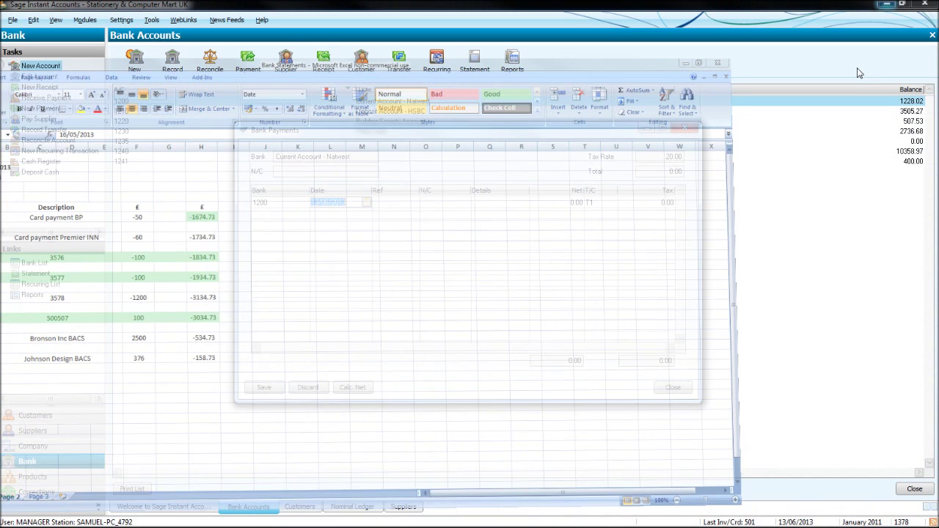
type("16/05/2013")
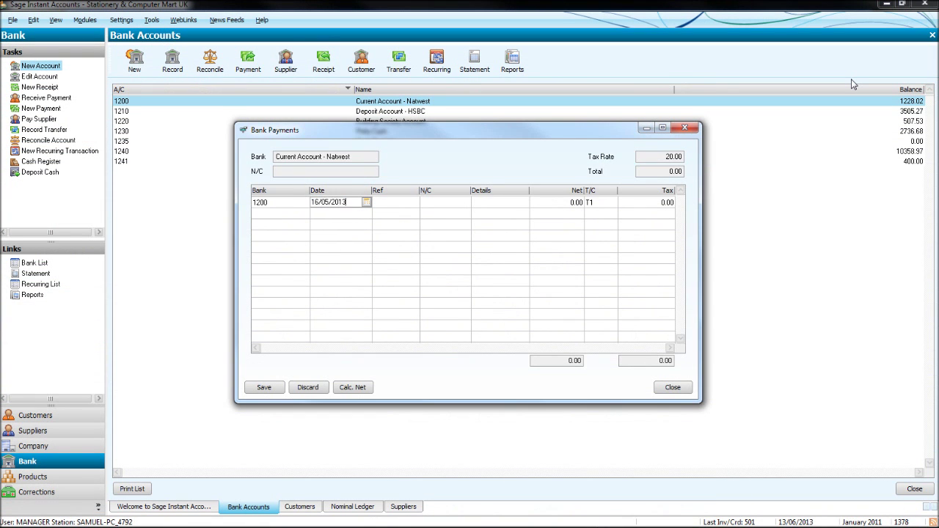
key("Tab")
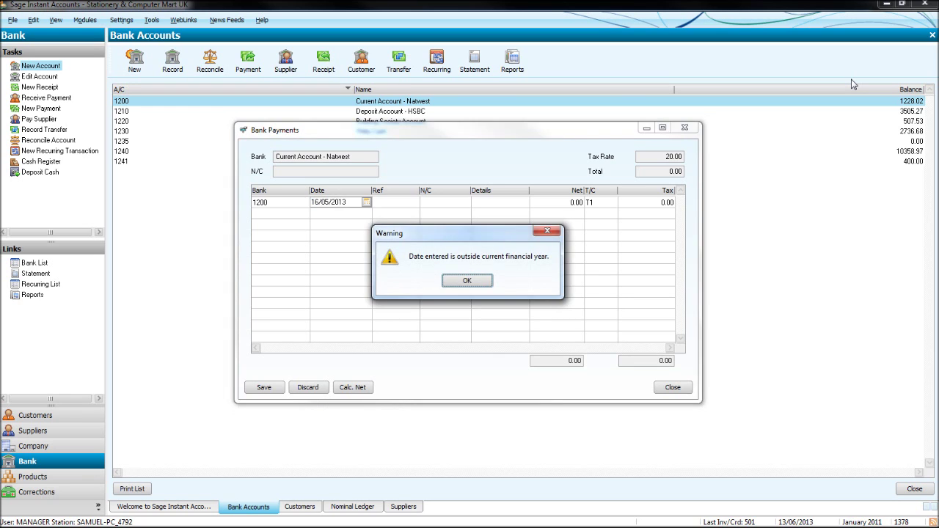
key("Return")
type("C")
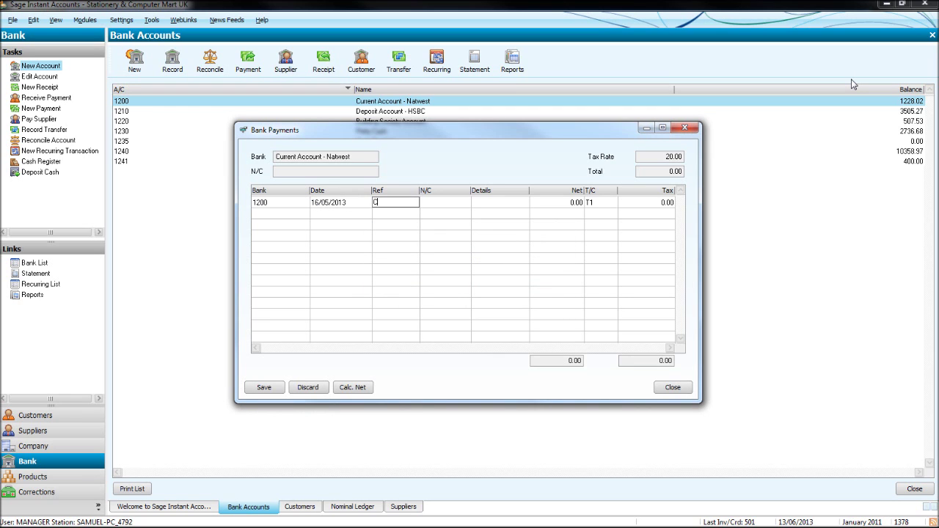
type("P")
key("BackSpace")
key("BackSpace")
type("DC pa")
key("Tab")
- Choose nominal 7400 Travelling, details Fuel, and a £50 gross split into net and VAT
key("F4")
key("Down")
key("Down")
key("Down")
key("Down")
key("Down")
key("Down")
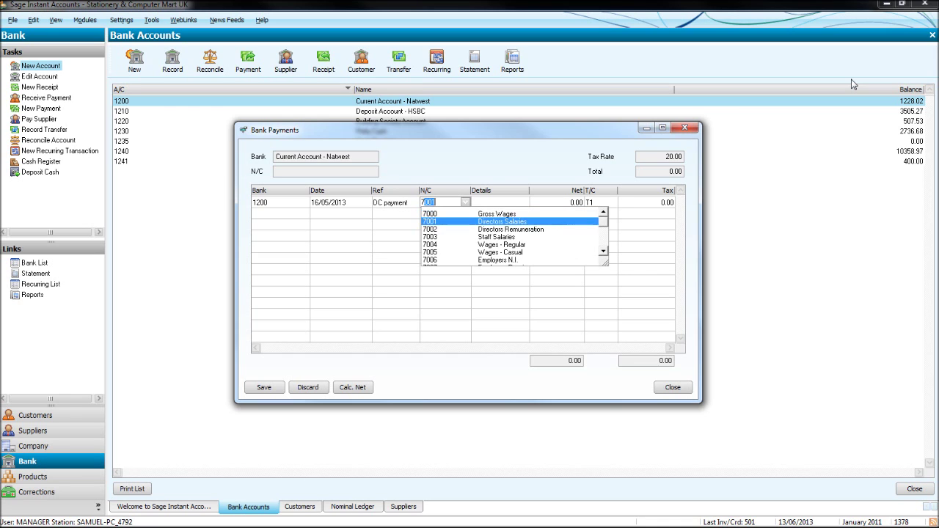
key("Down")
key("Down")
key("Down")
key("Down")
key("Down")
key("Down")
key("Down")
key("Down")
key("Down")
key("Down")
key("Down")
key("Down")
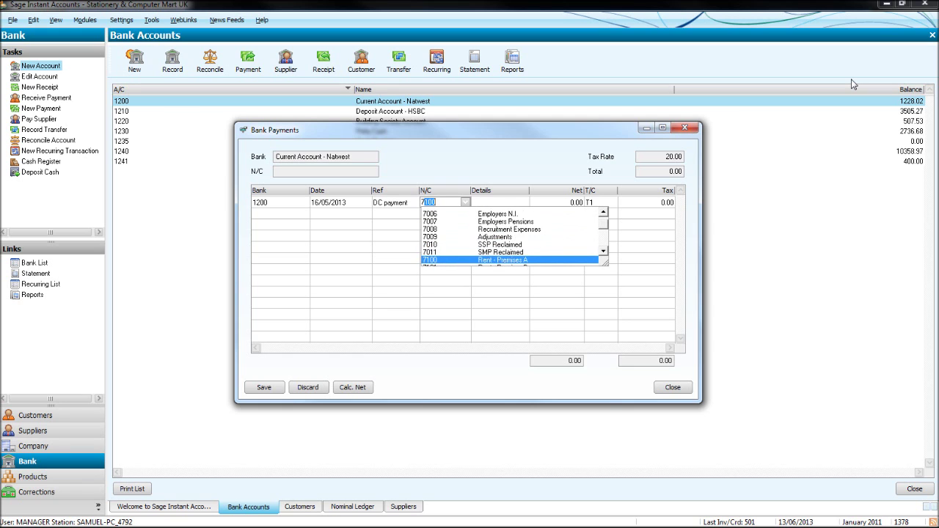
key("Down")
key("Down")
key("Down")
key("Down")
key("Down")
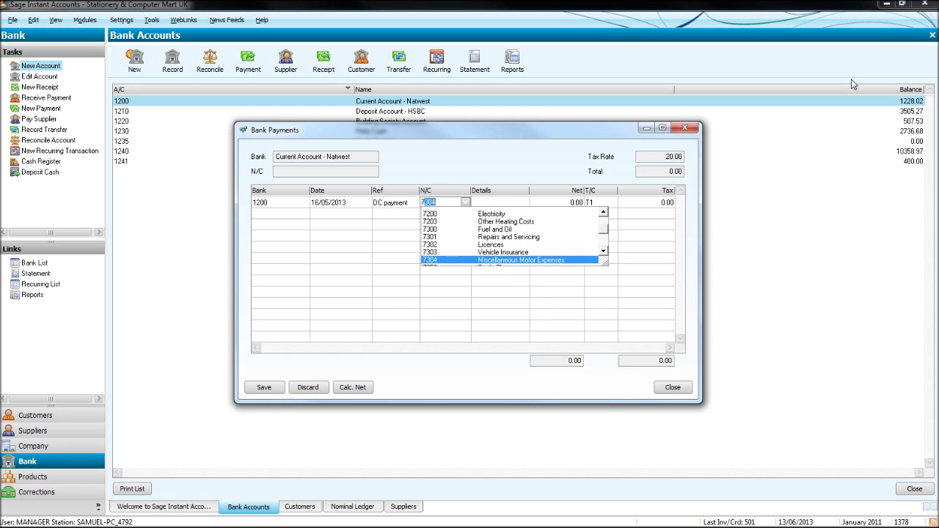
key("Down")
key("Down")
key("Down")
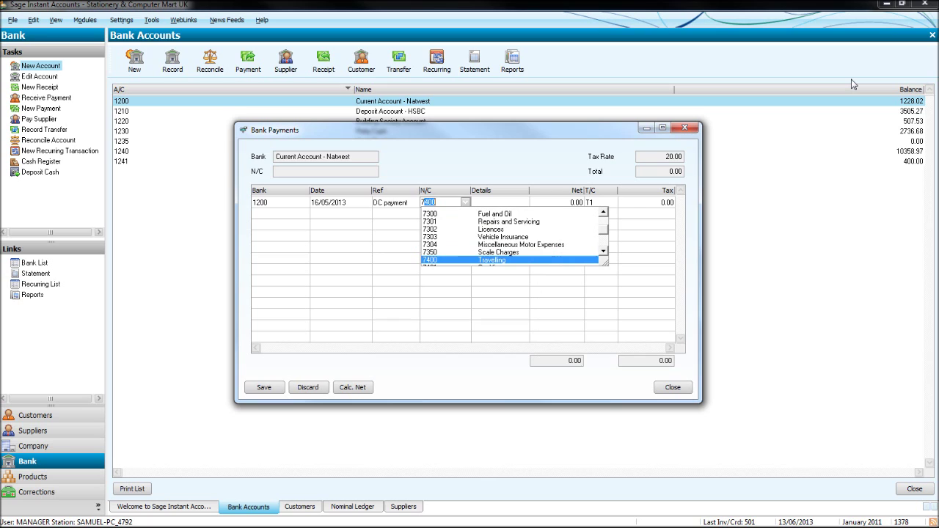
key("Up")
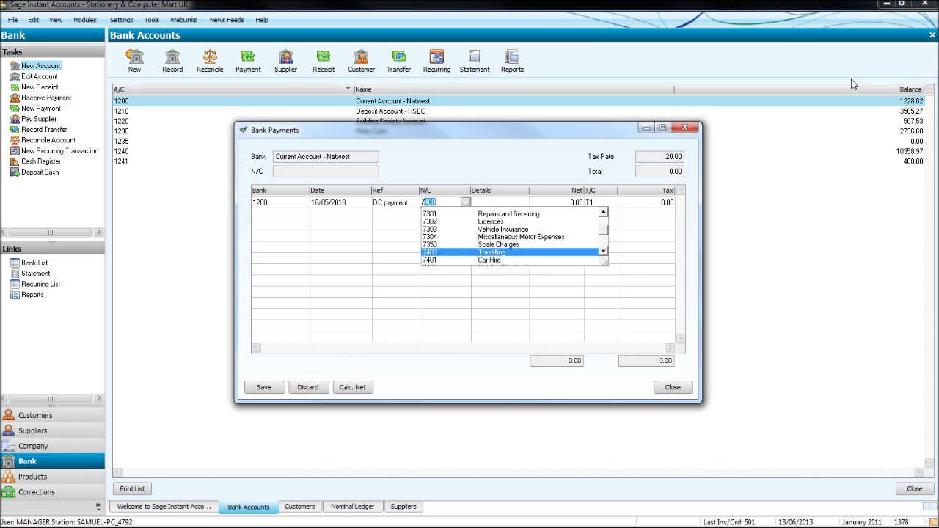
key("Tab")
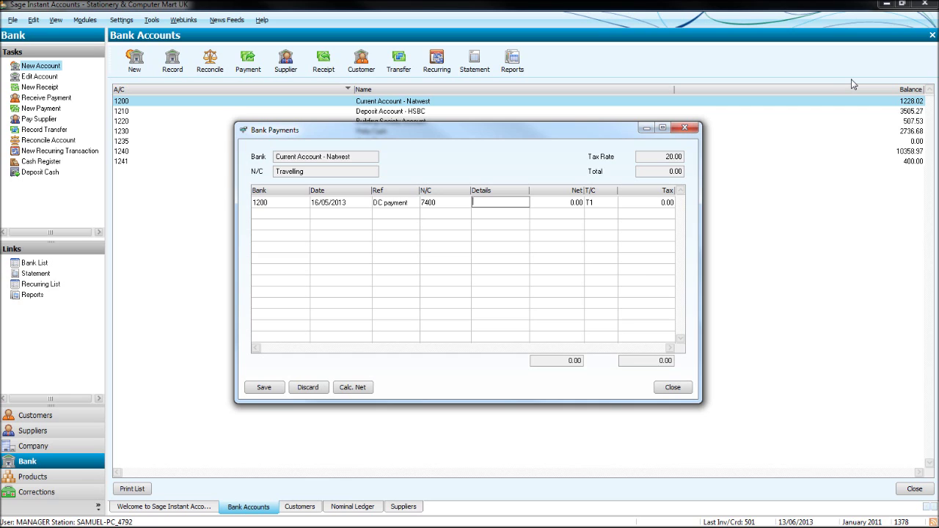
type("Fue")
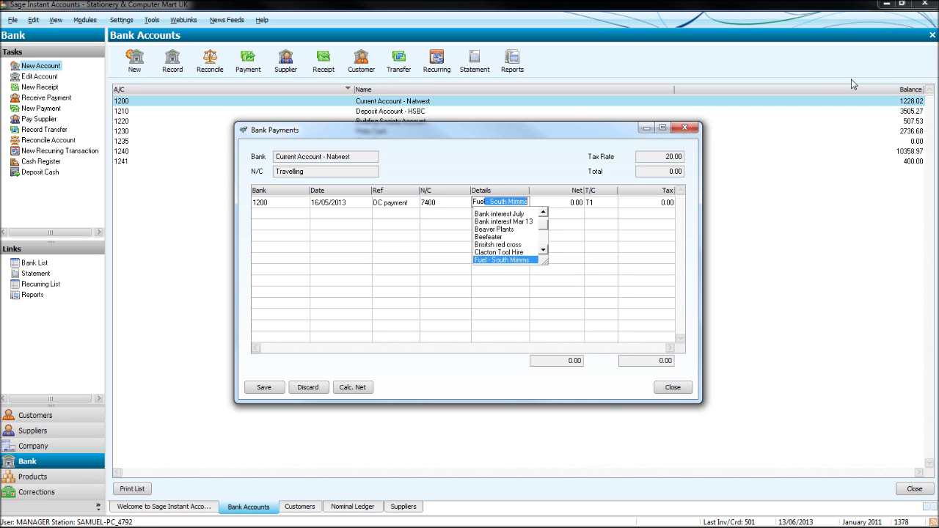
type("l")
key("Tab")
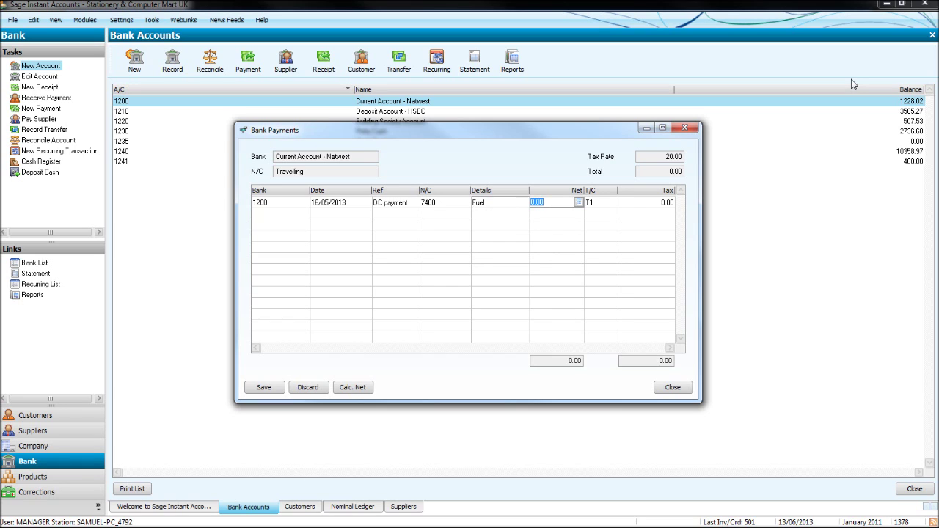
type("50")
left_click(359, 391)
key("Tab")
key("Tab")
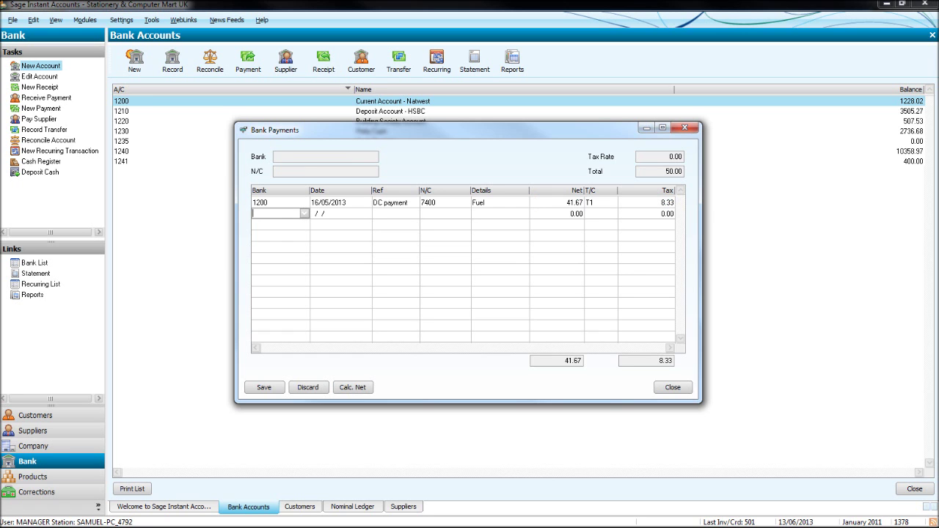
key("alt+Tab")
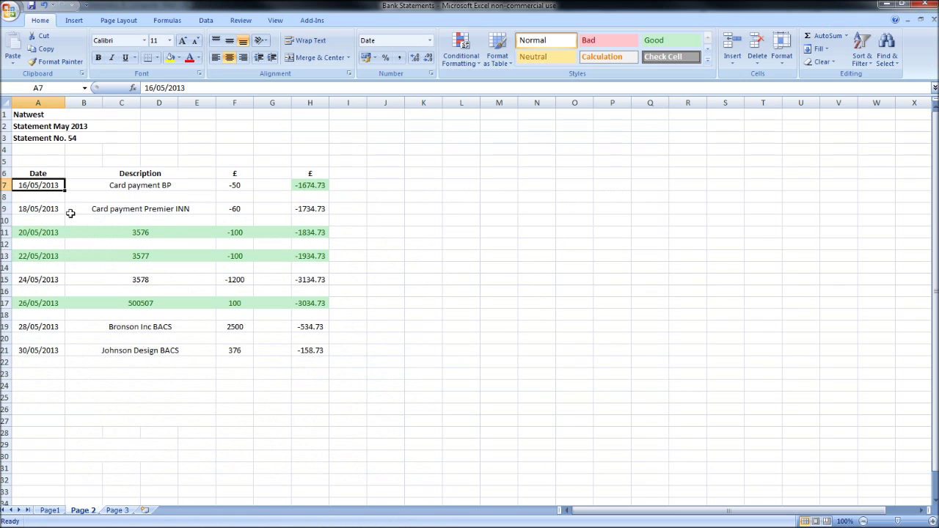
- Check the Premier Inn amount and start a second line dated 18/05/2013, reference DC payment
left_click(238, 208)
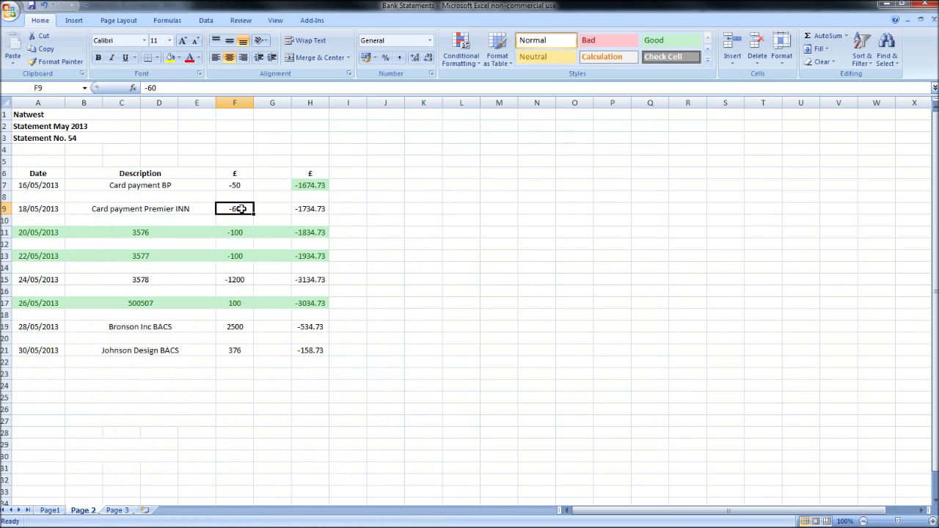
left_click(887, 6)
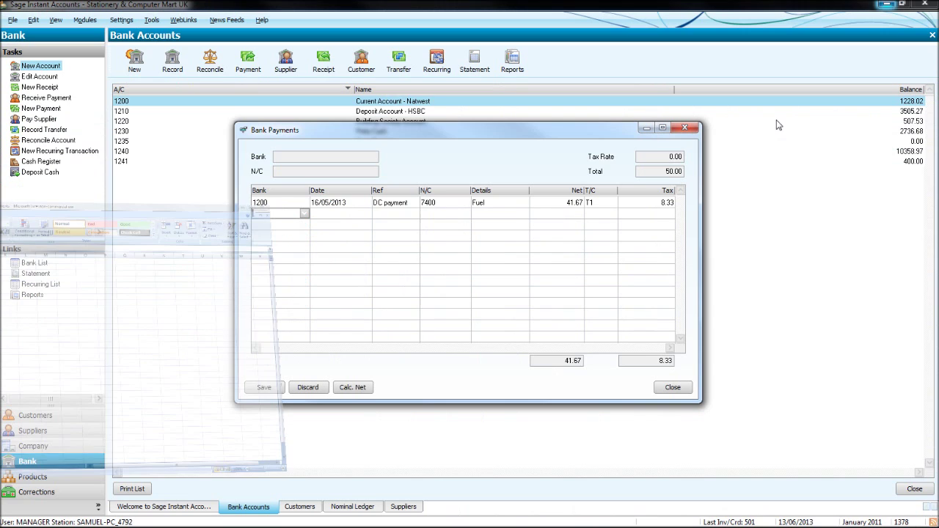
key("Tab")
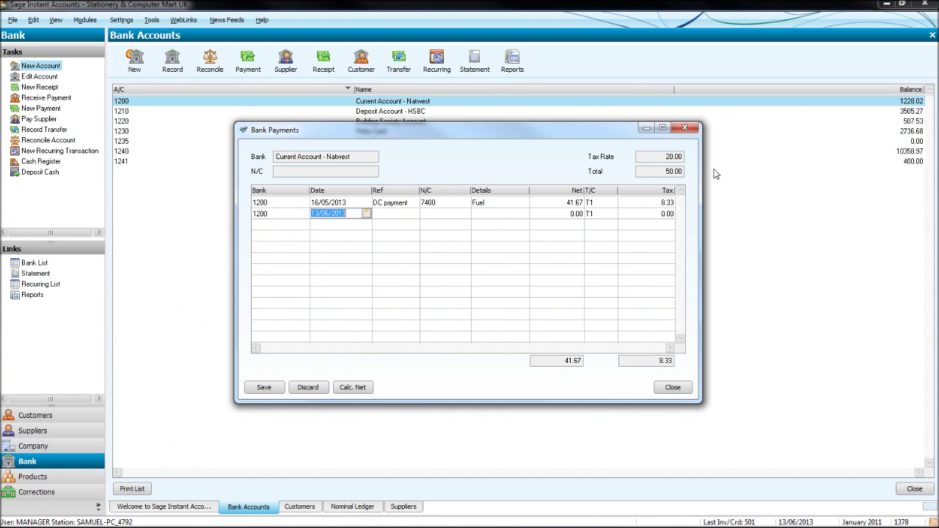
type("18/05/2013")
key("Tab")
key("Return")
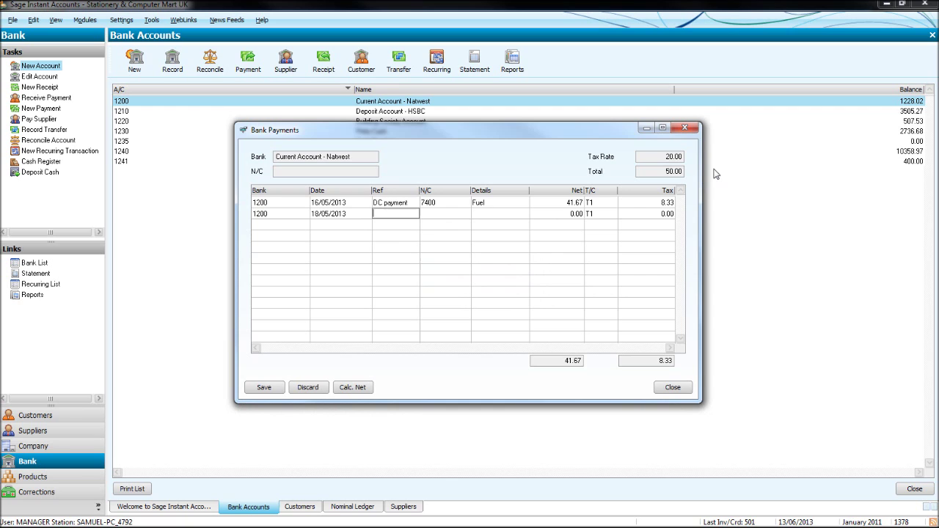
key("F6")
key("Tab")
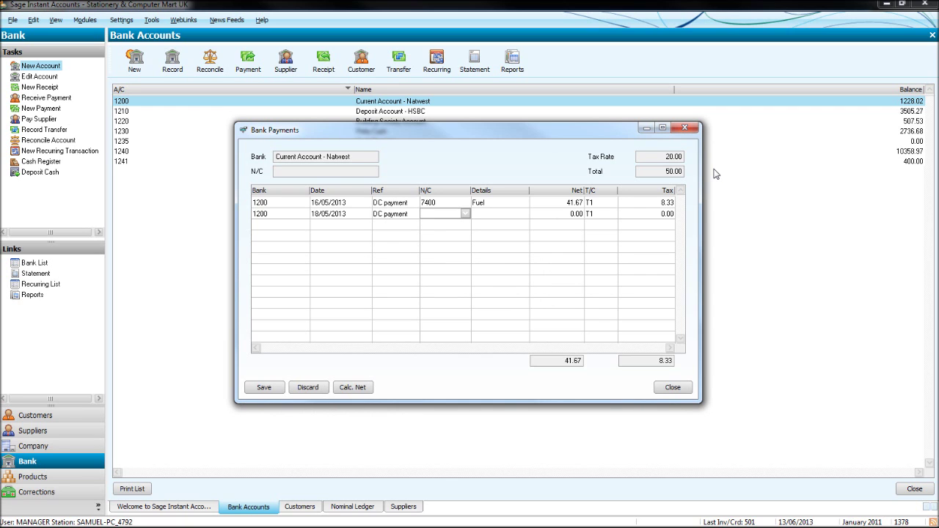
- Complete it with nominal 7402, details Hotel, £60 split by Calc. Net, and save both payments
type("7400")
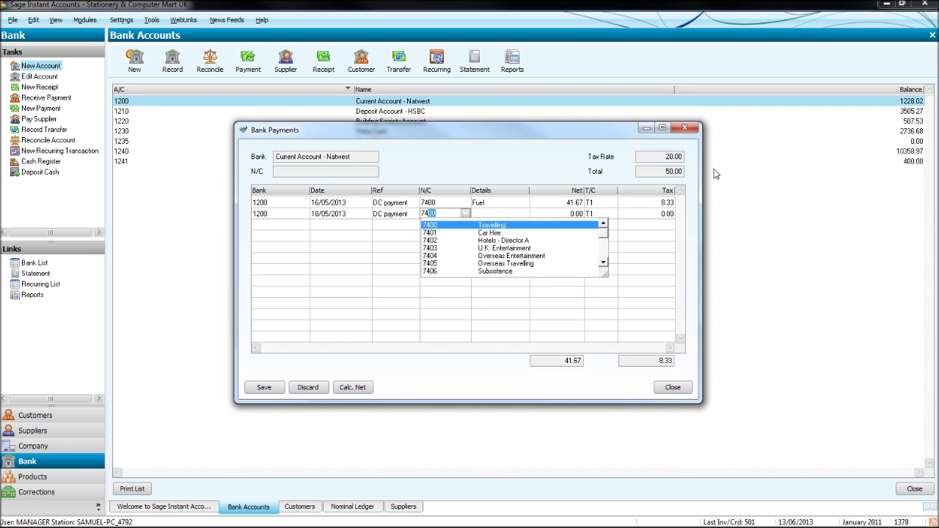
key("Down")
key("Down")
key("Tab")
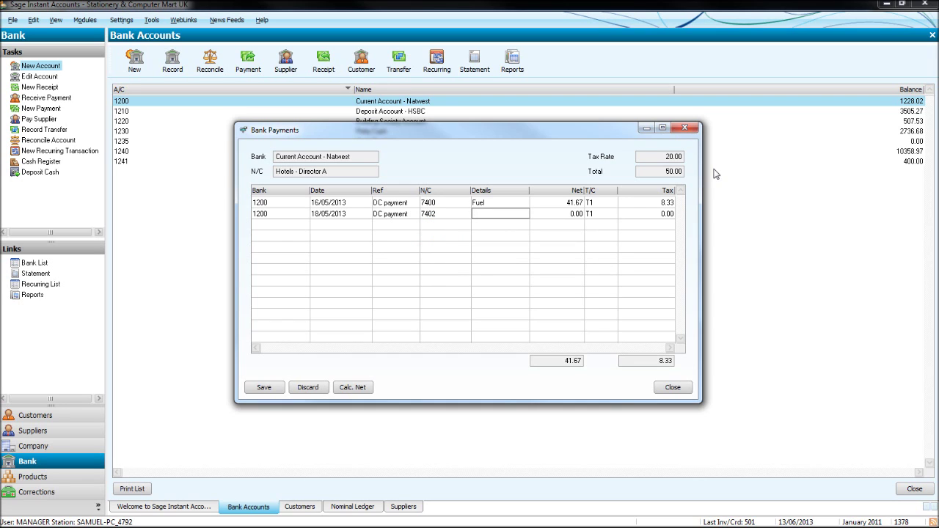
type("Hotel")
key("Tab")
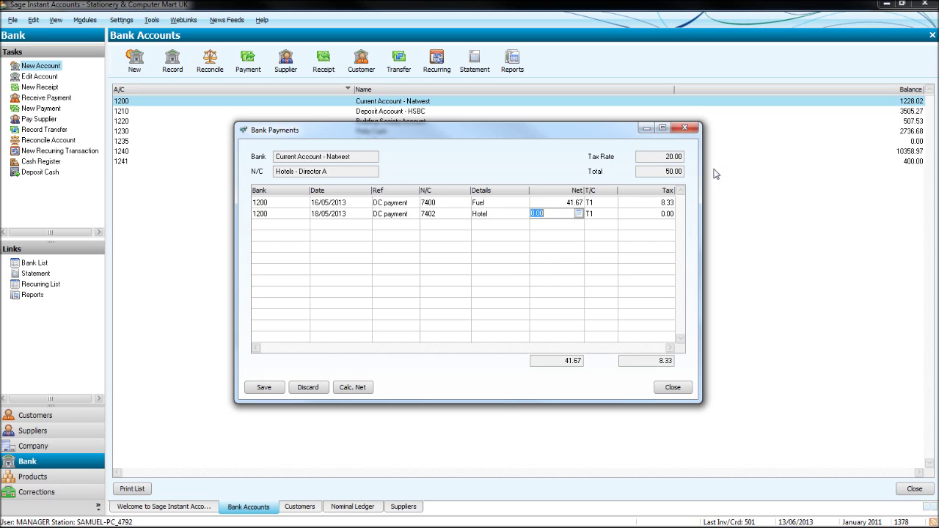
type("60")
left_click(346, 388)
key("Tab")
key("Tab")
key("Tab")
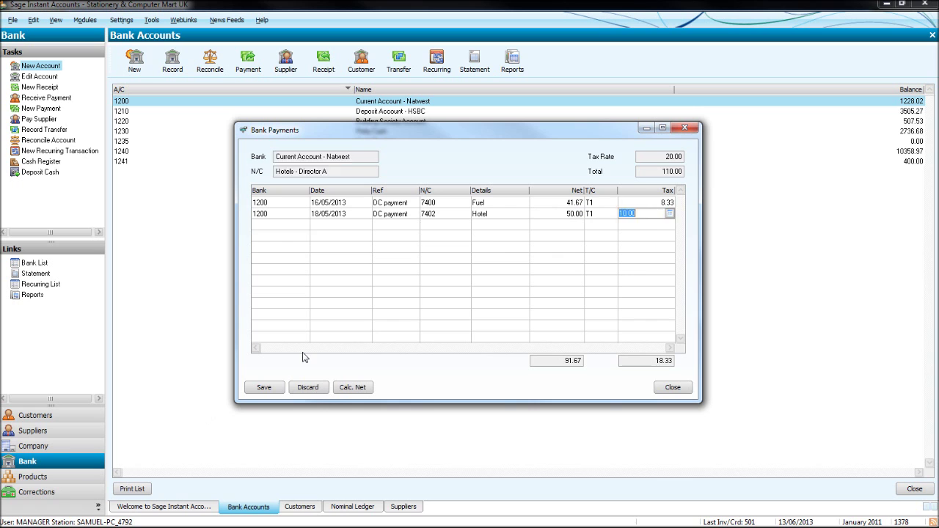
left_click(264, 388)
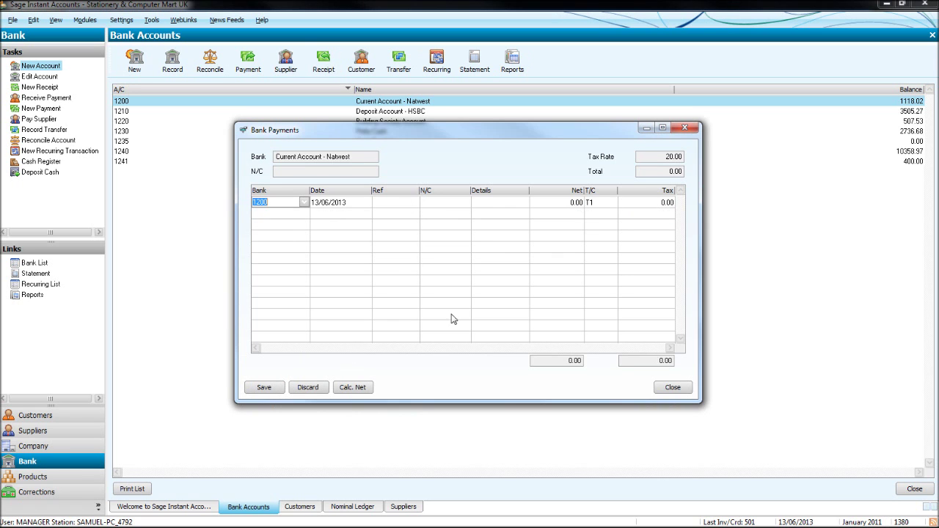
left_click(685, 127)
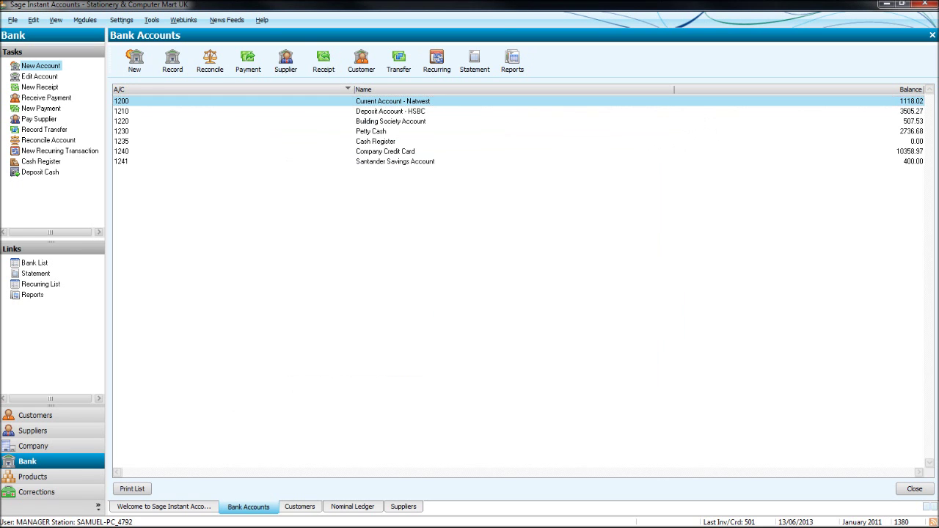
key("alt+Tab")
left_click(155, 185)
left_click(155, 211)
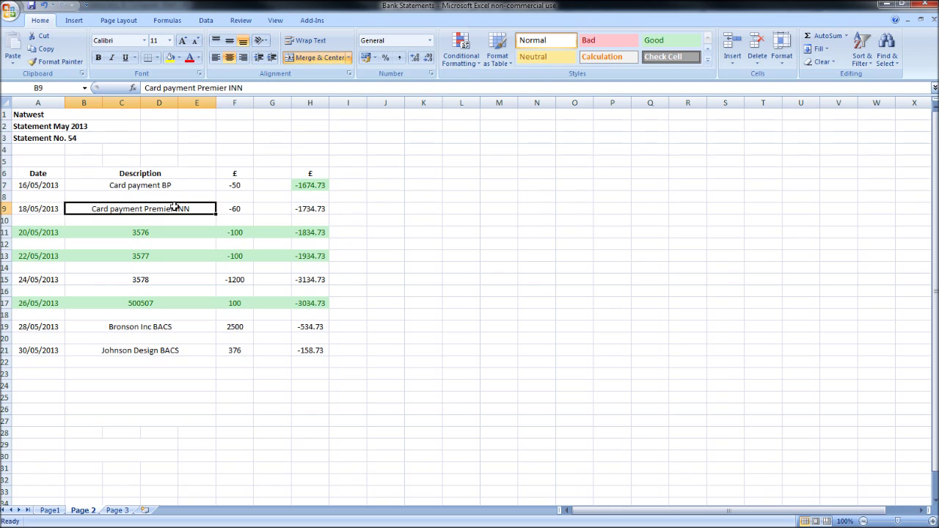
left_click(174, 186)
left_click(172, 211)
left_click_drag(33, 281, 140, 284)
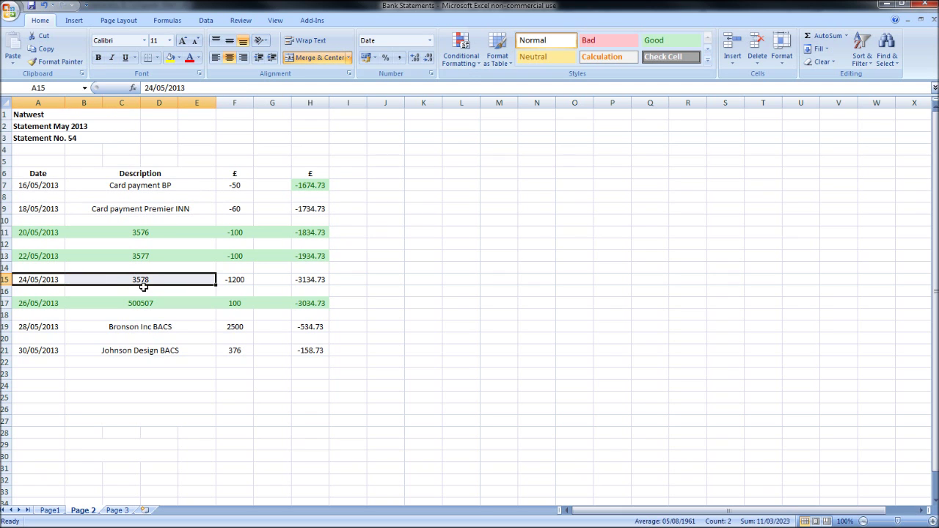
left_click(225, 280)
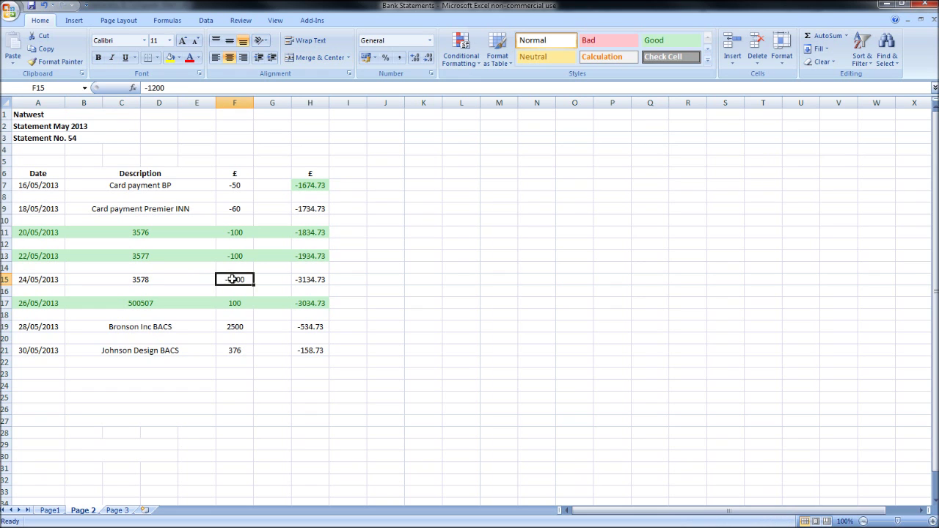
left_click_drag(313, 284, 47, 277)
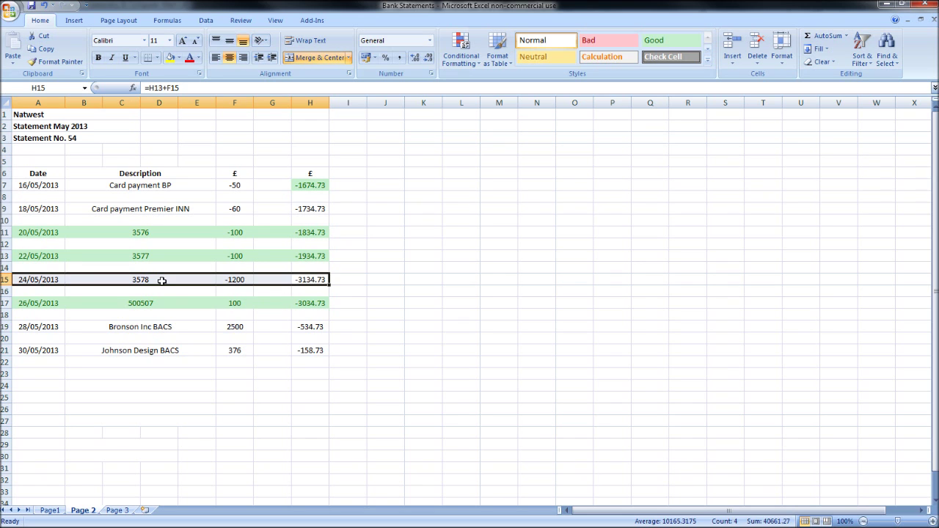
left_click_drag(50, 278, 302, 277)
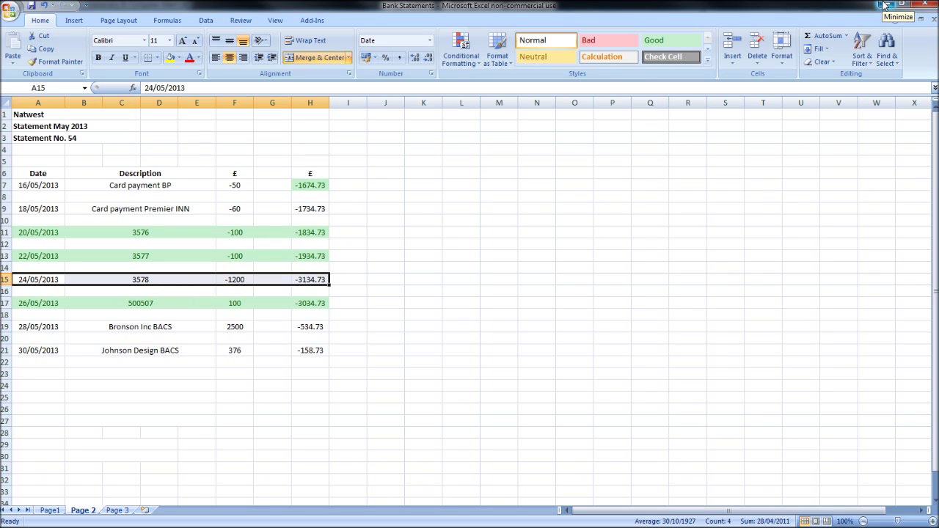
left_click(884, 6)
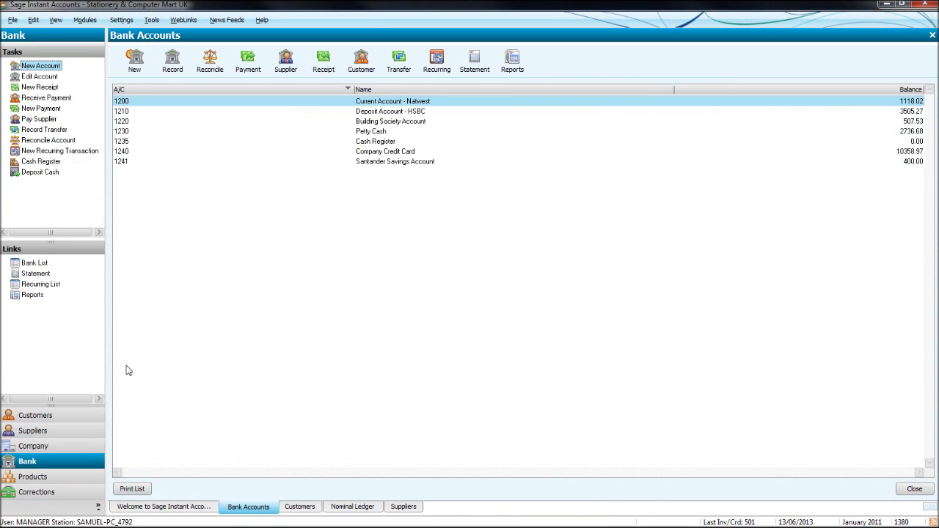
key("alt+Tab")
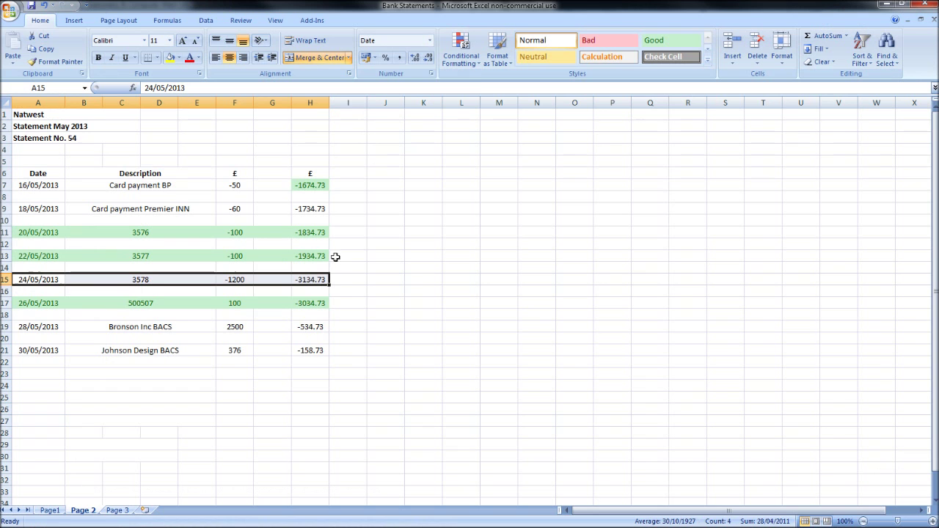
- Start a bank payment from account 1200 dated 24/05/2013
left_click(885, 6)
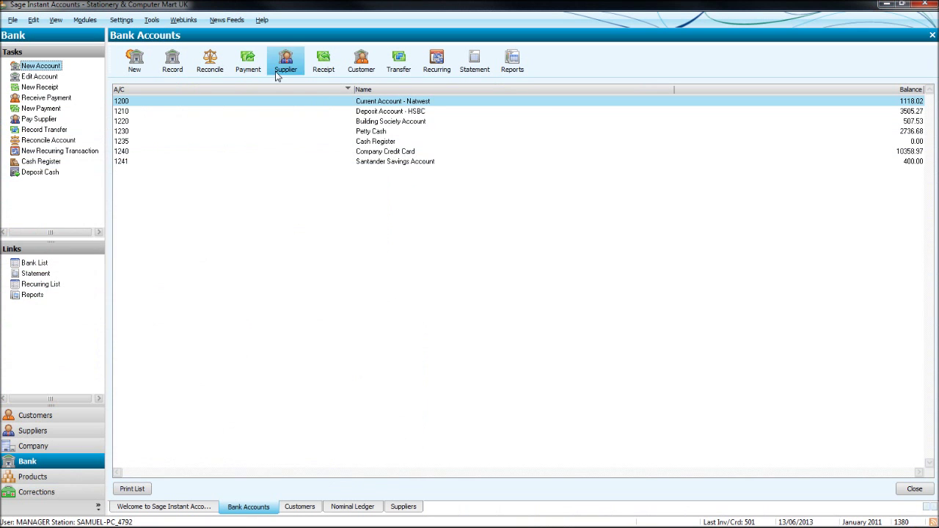
left_click(261, 62)
type("24052013")
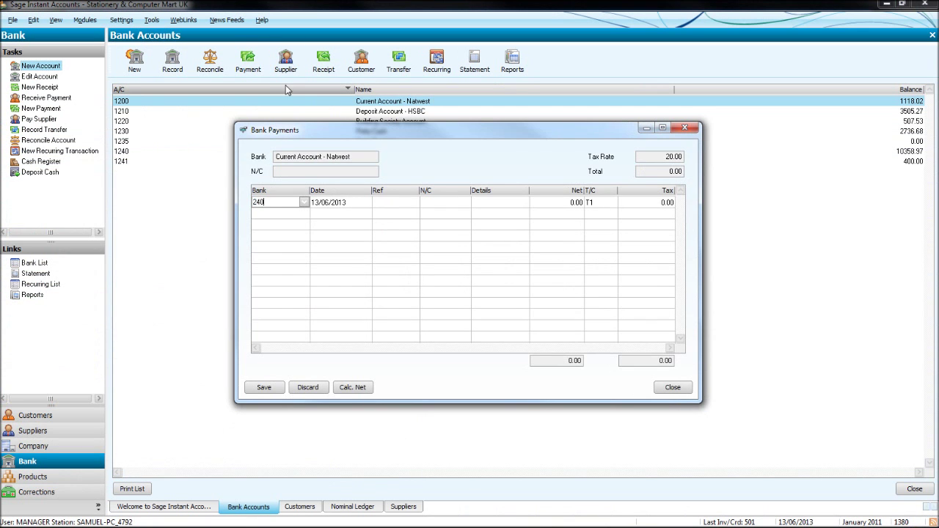
key("BackSpace")
key("BackSpace")
key("BackSpace")
key("BackSpace")
key("BackSpace")
key("BackSpace")
key("BackSpace")
key("BackSpace")
type("1200")
key("Tab")
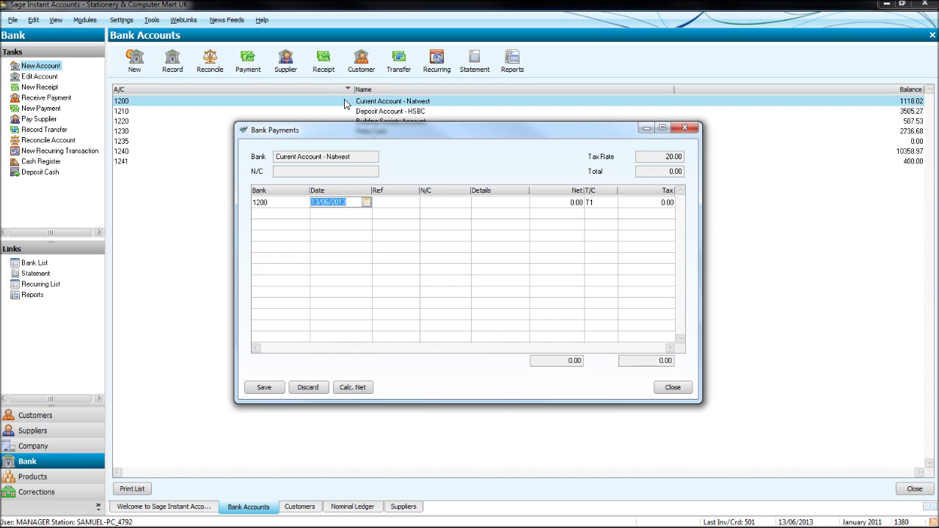
type("240")
key("Tab")
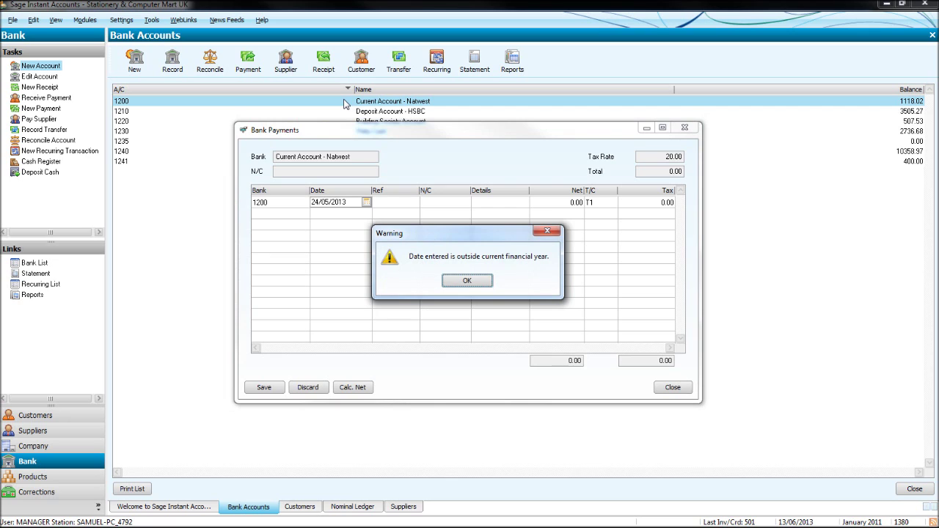
key("Return")
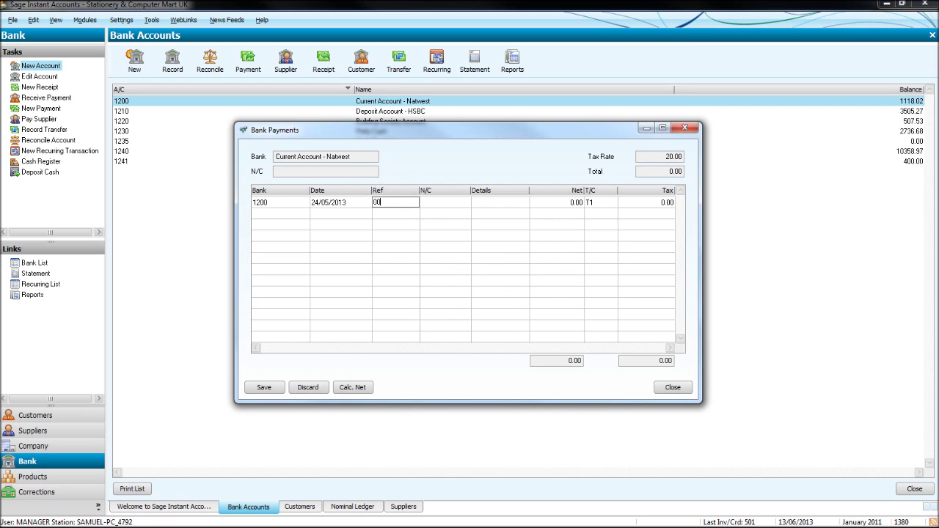
- Enter reference 003578, checked against the statement, and nominal code 7005 Wages - Casual
type("00")
key("alt+Tab")
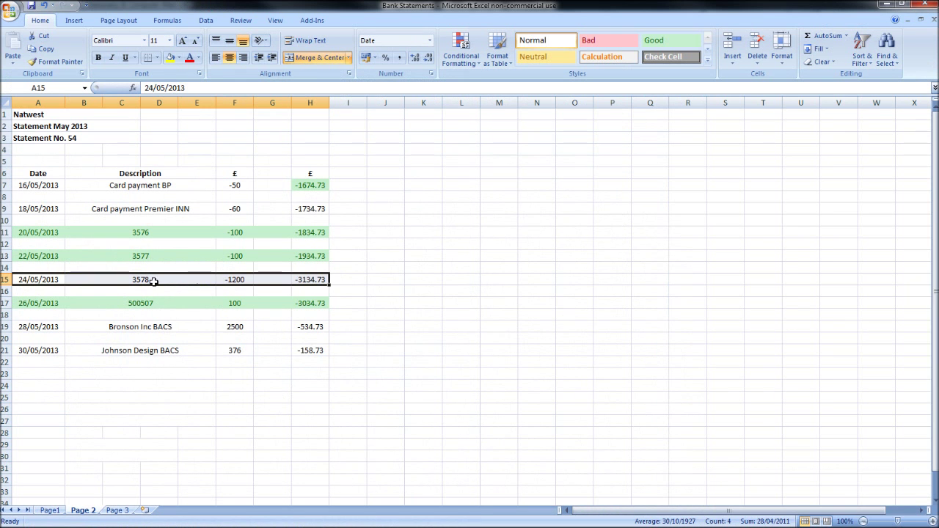
left_click(886, 5)
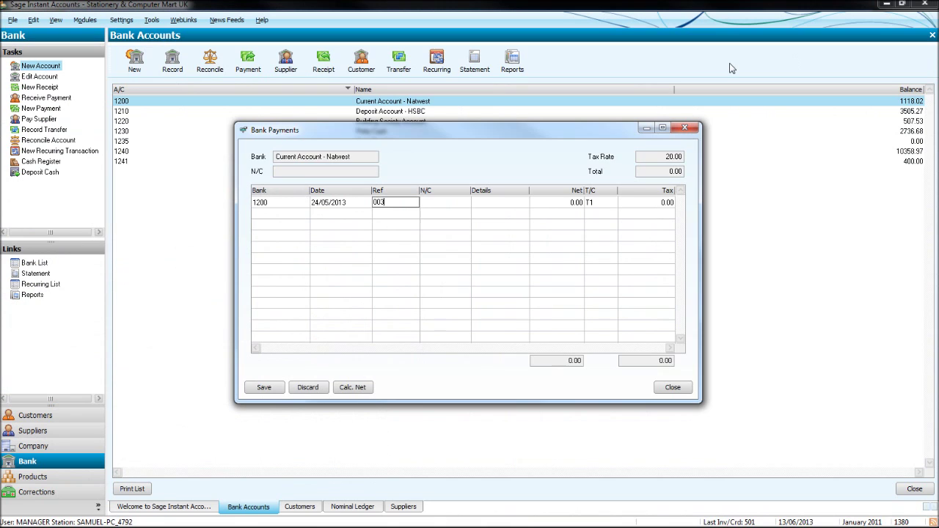
key("Tab")
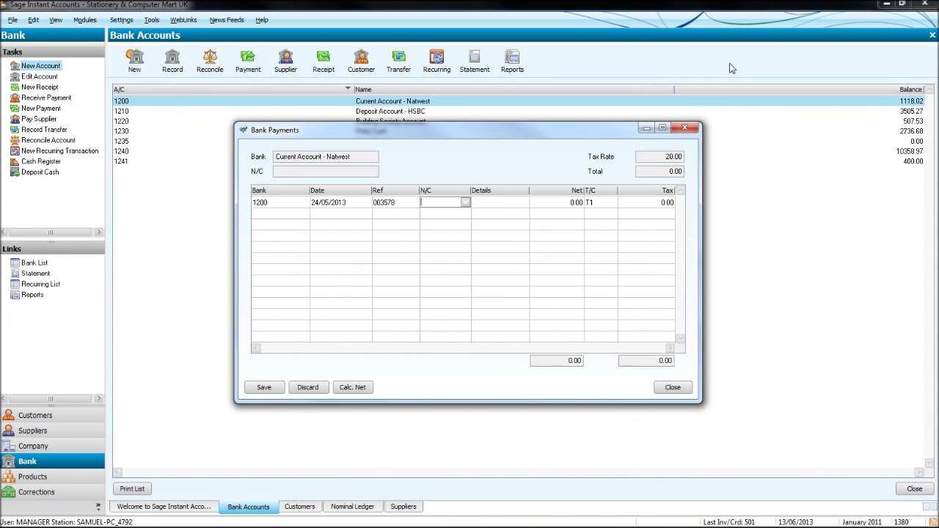
key("F4")
key("Down")
key("Down")
key("Down")
key("Down")
key("Down")
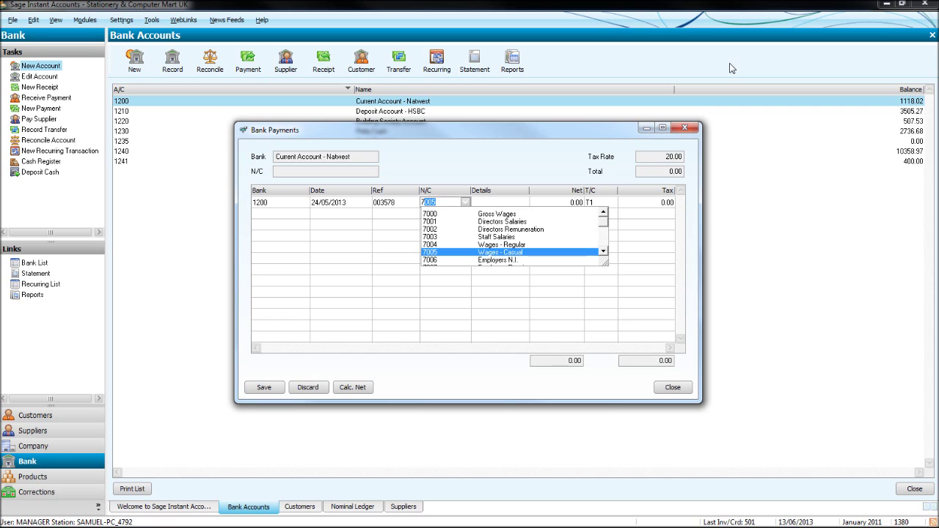
key("Tab")
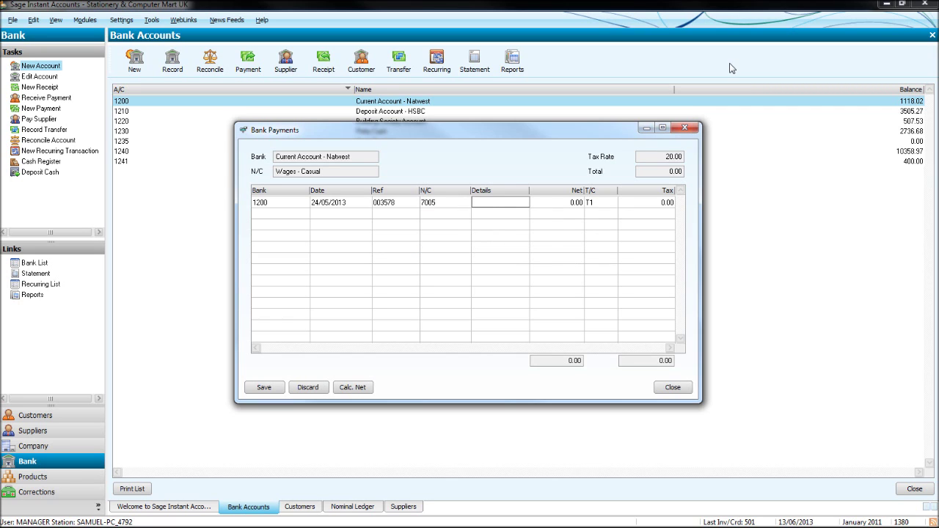
- Add details Wages - Labour, net 1200.00 with tax code T9, and save the payment
type("Wages")
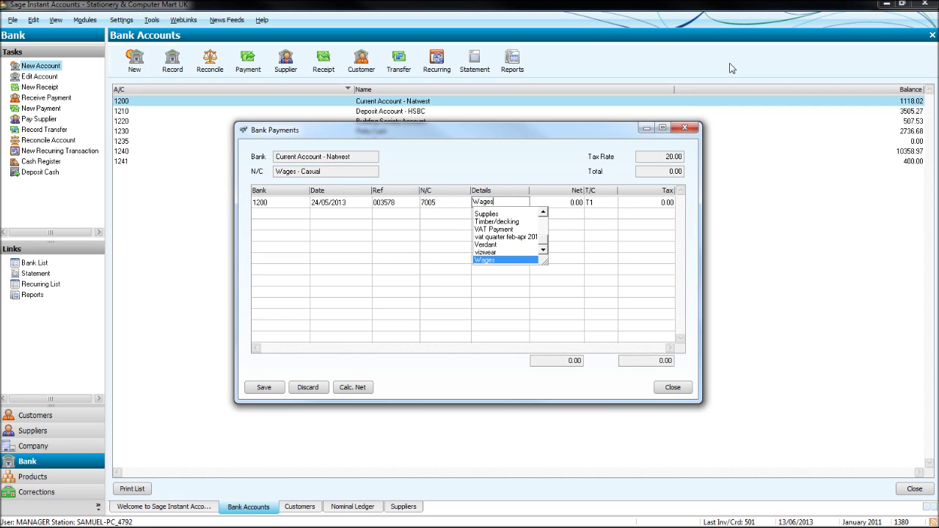
key("Return")
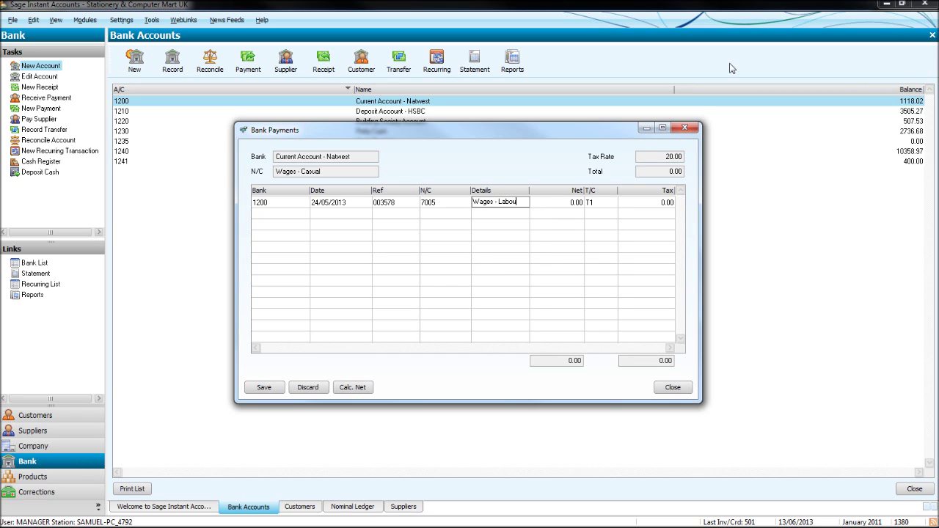
key("Tab")
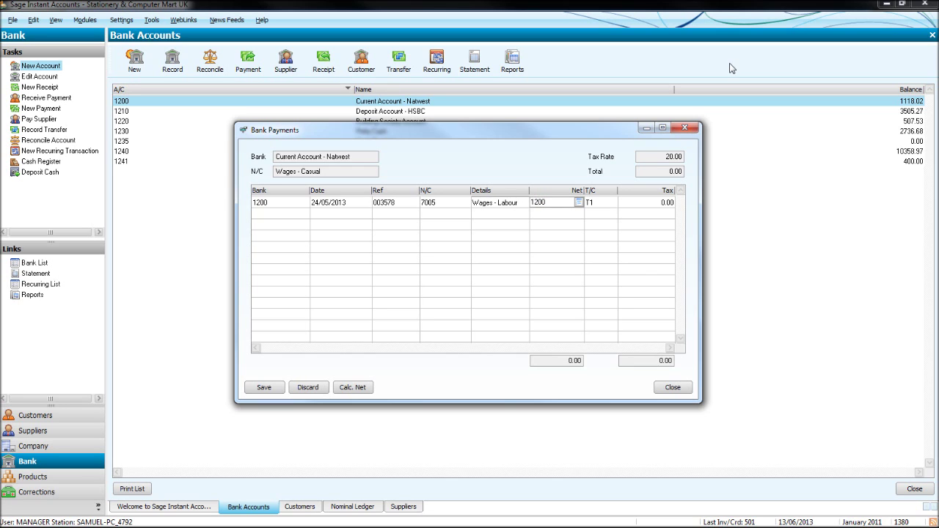
key("Tab")
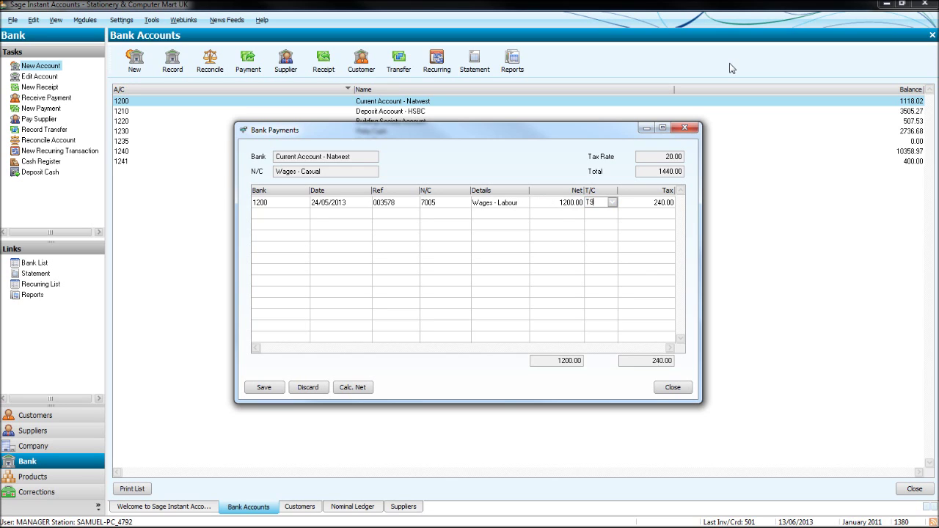
type("T9")
key("Tab")
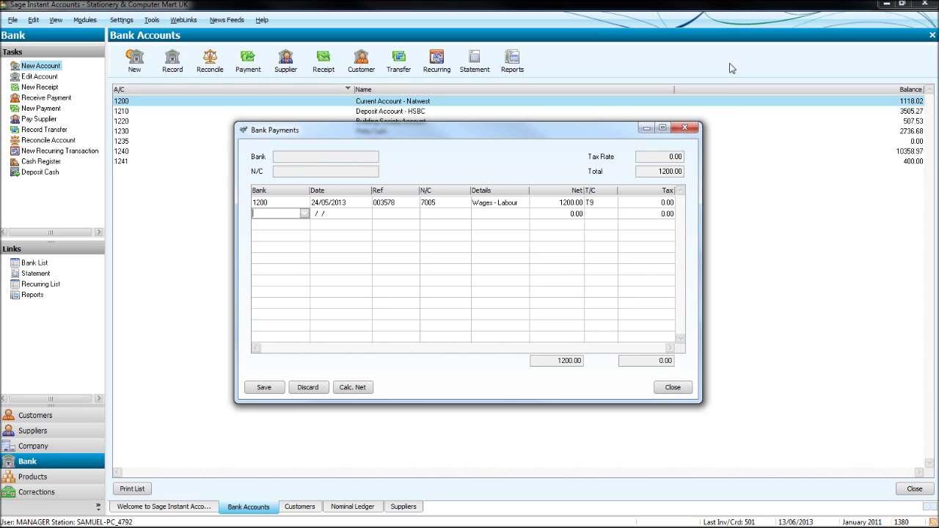
left_click(273, 385)
left_click(683, 129)
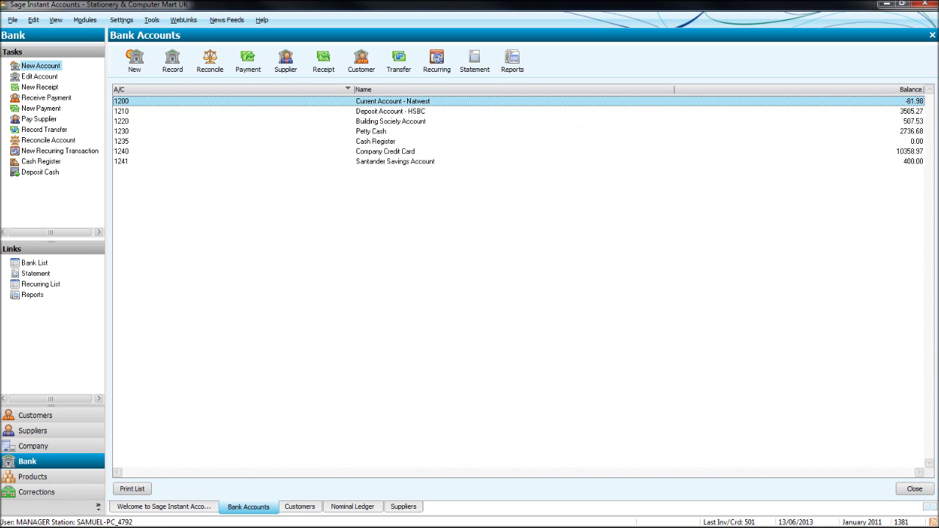
key("alt+Tab")
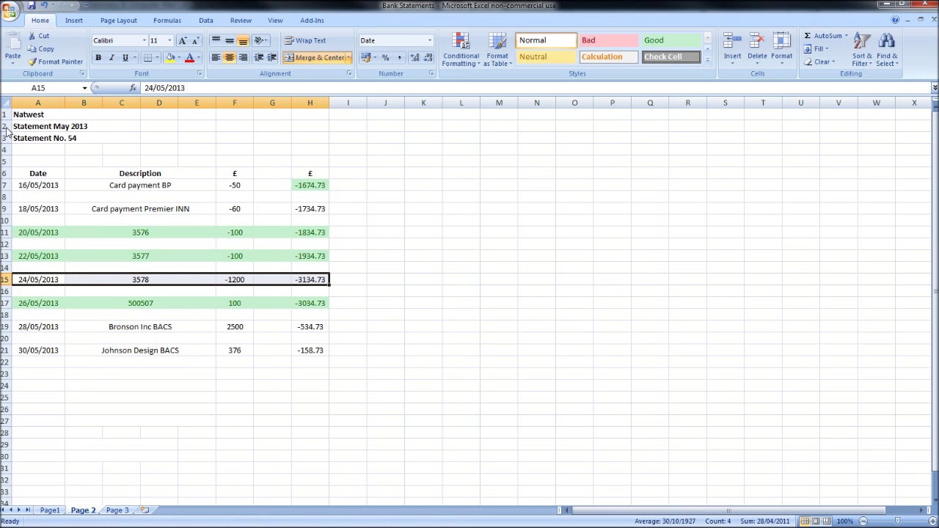
left_click(173, 178)
left_click(170, 207)
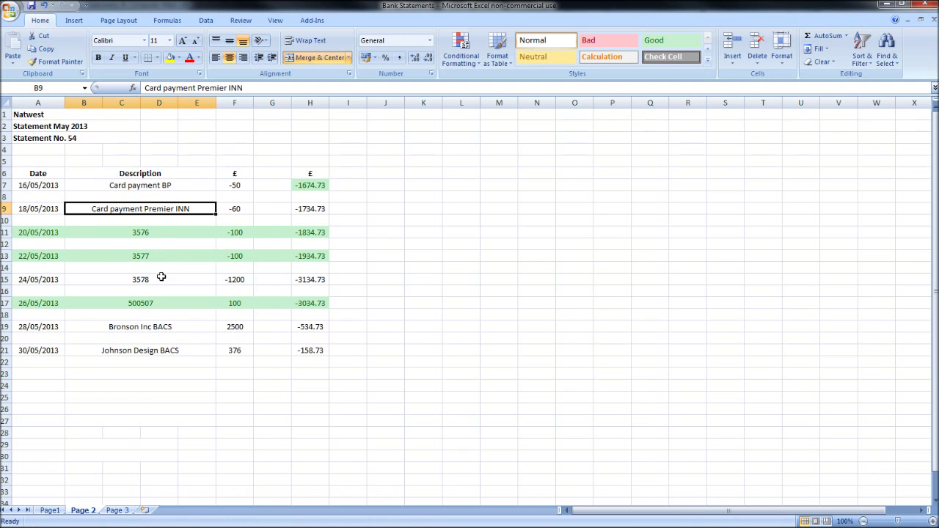
left_click(161, 279)
left_click(171, 328)
left_click(163, 348)
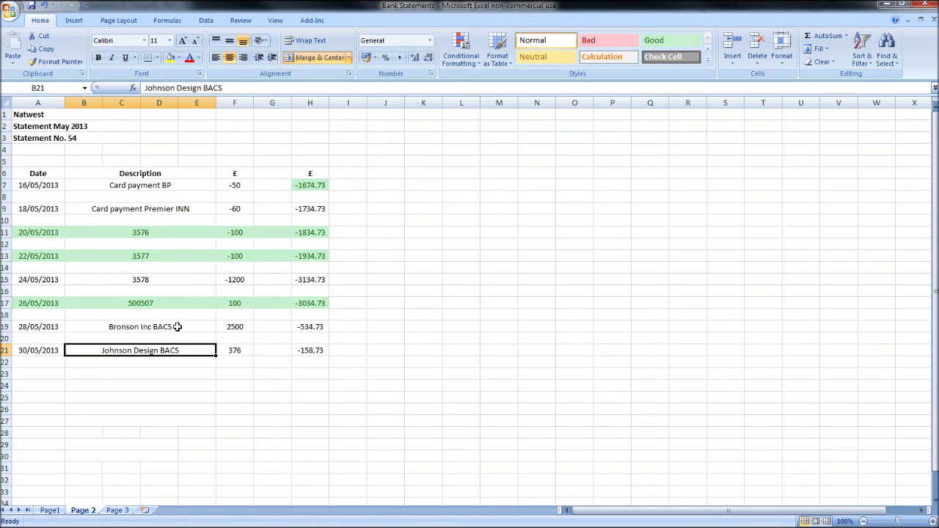
left_click(178, 326)
left_click(175, 356)
left_click(184, 328)
left_click(185, 330)
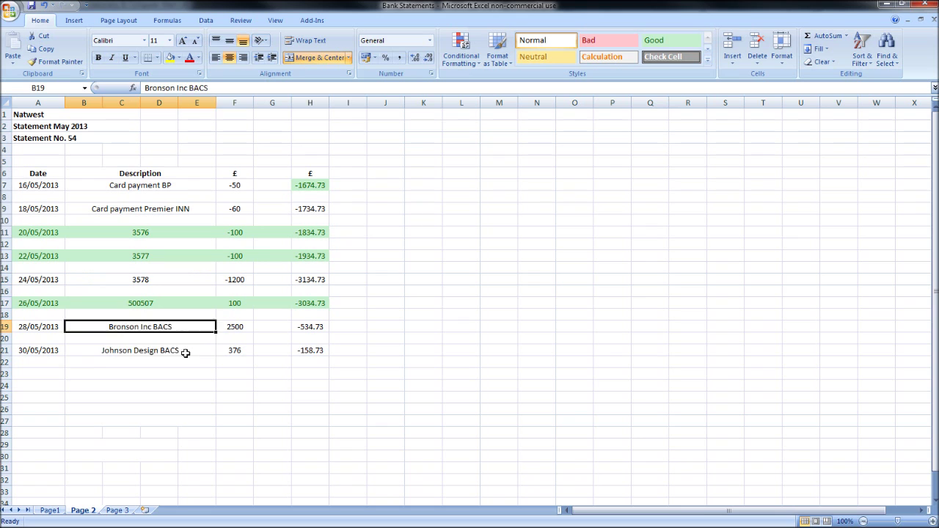
left_click(186, 353)
left_click(189, 326)
left_click(189, 358)
left_click(222, 330)
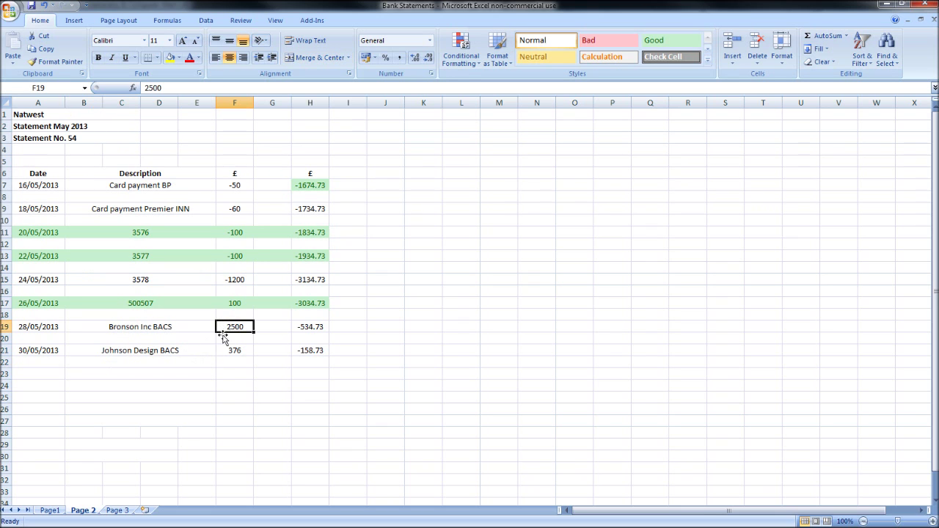
left_click(221, 351)
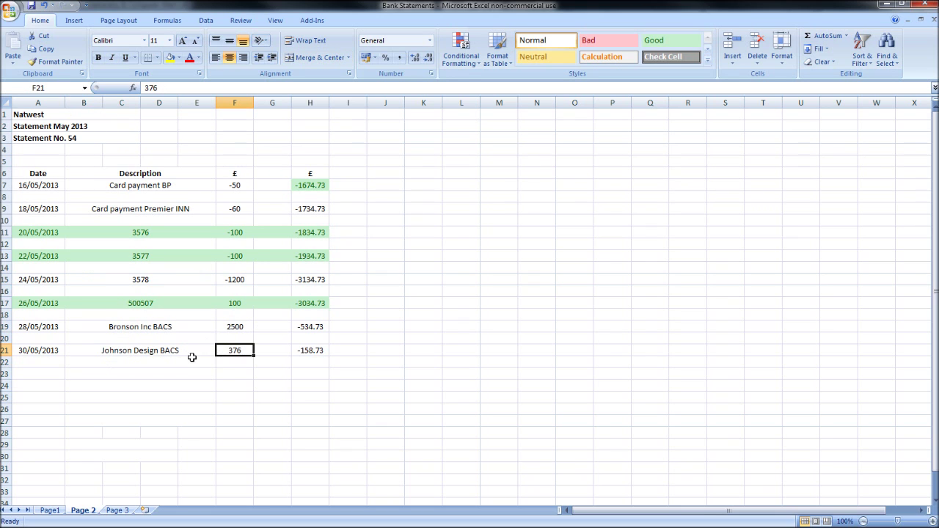
left_click(168, 331)
left_click(180, 348)
left_click(177, 328)
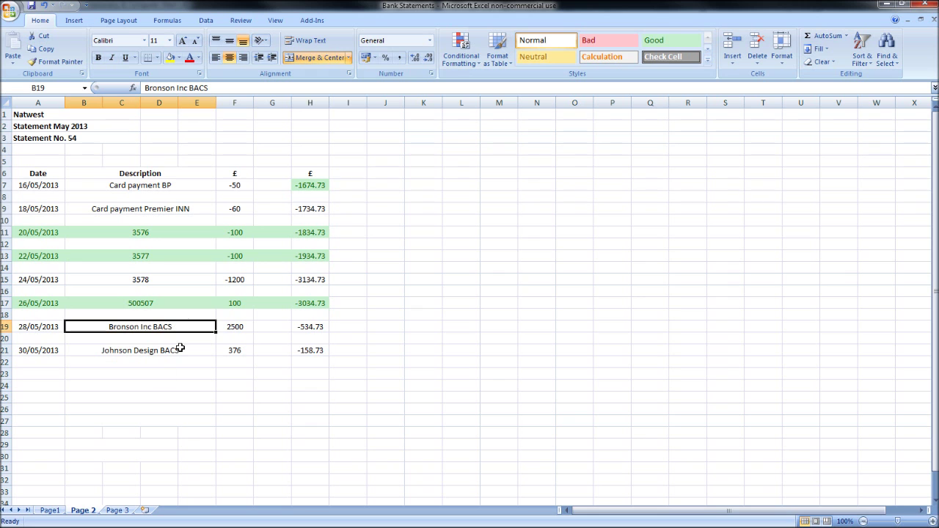
left_click(60, 513)
left_click(82, 512)
- Start a Natwest customer receipt for Bronson Inc and enter a first receipt date
left_click(886, 7)
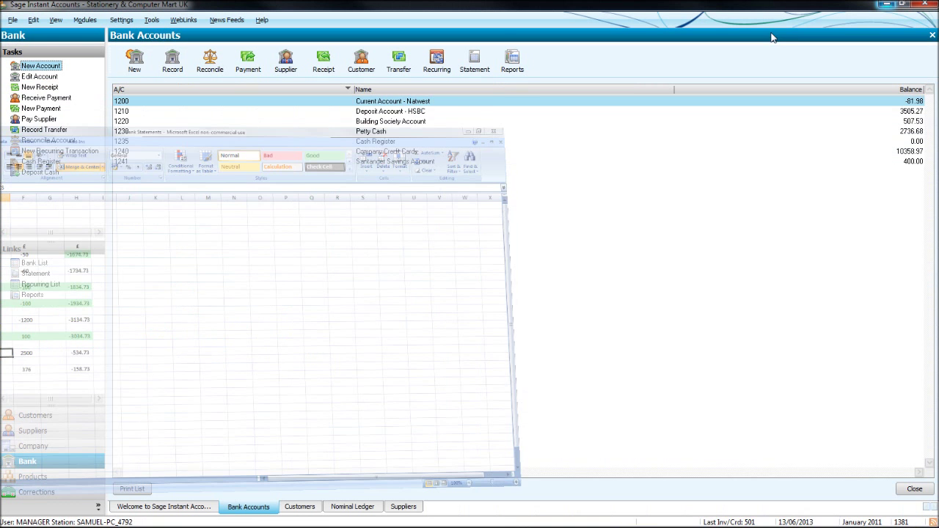
left_click(356, 70)
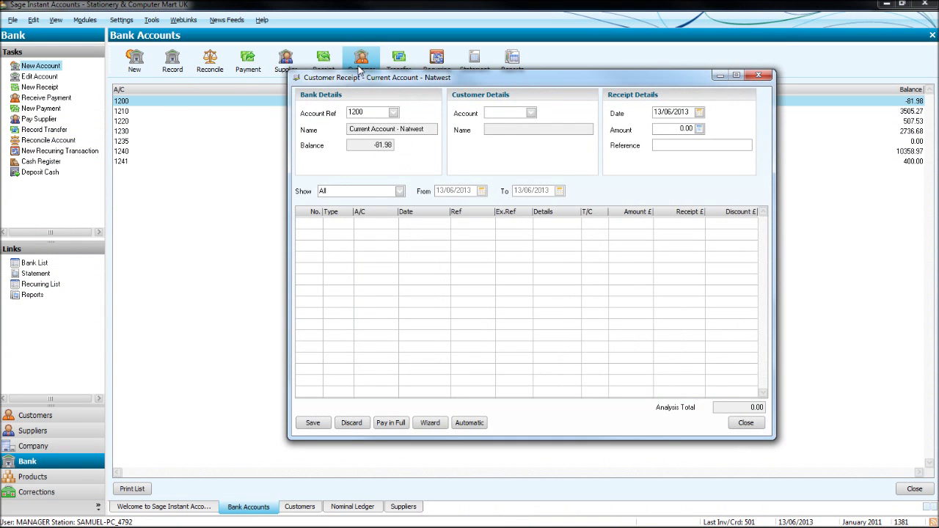
type("BRI001")
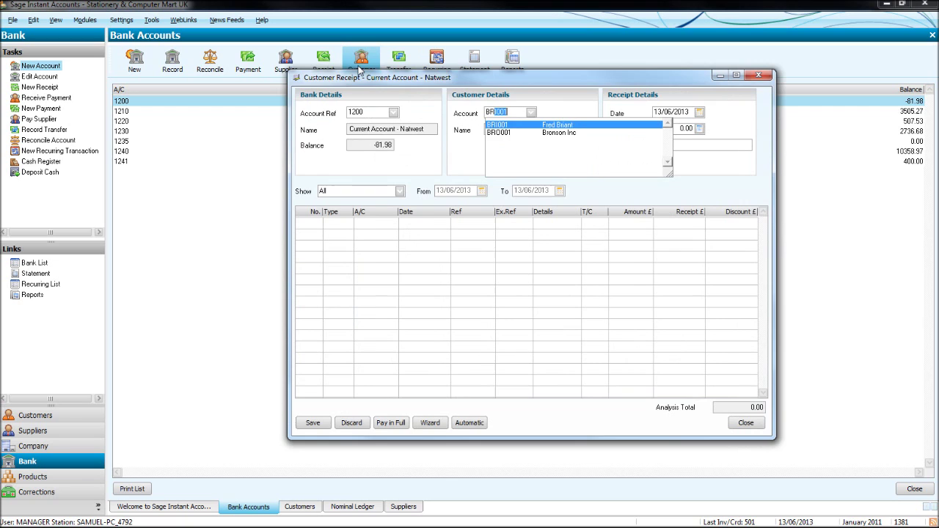
key("Down")
key("Tab")
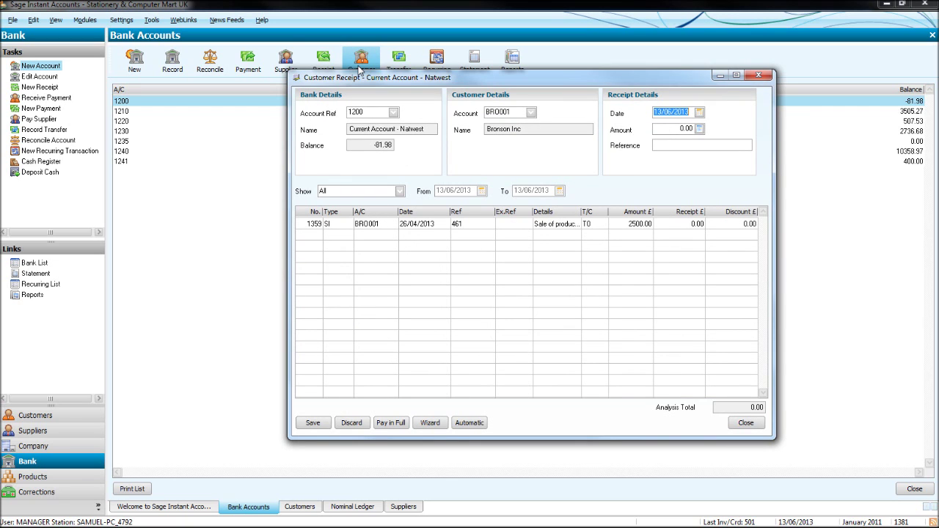
type("25")
key("Tab")
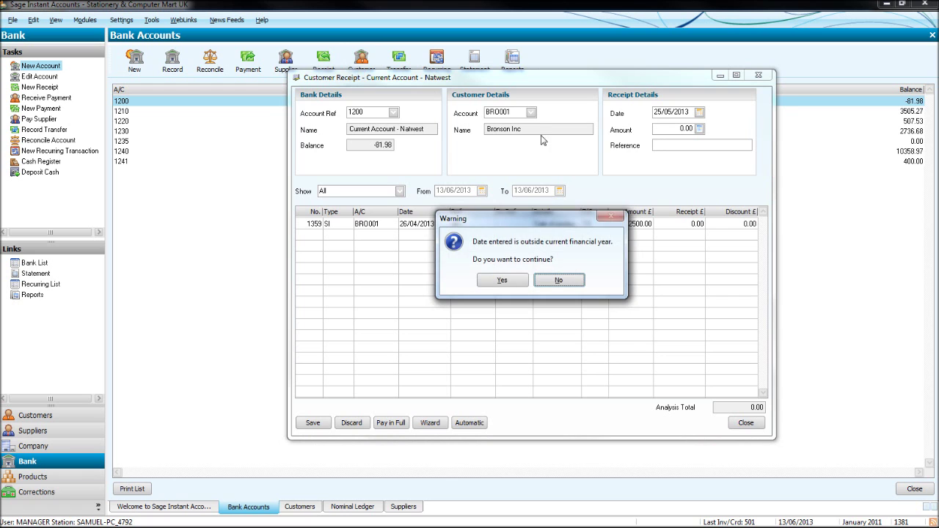
left_click(513, 281)
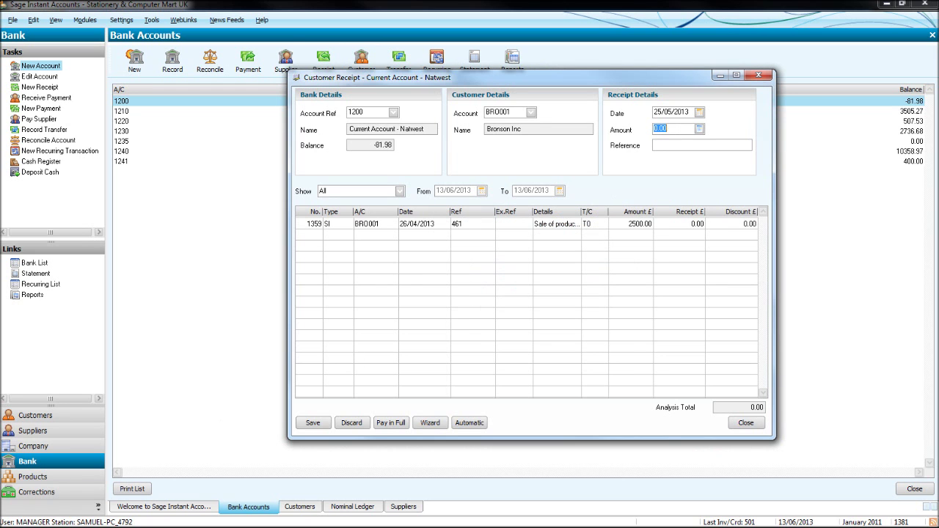
- Check the statement and correct the receipt date to 28/05/2013
key("alt+Tab")
left_click(53, 325)
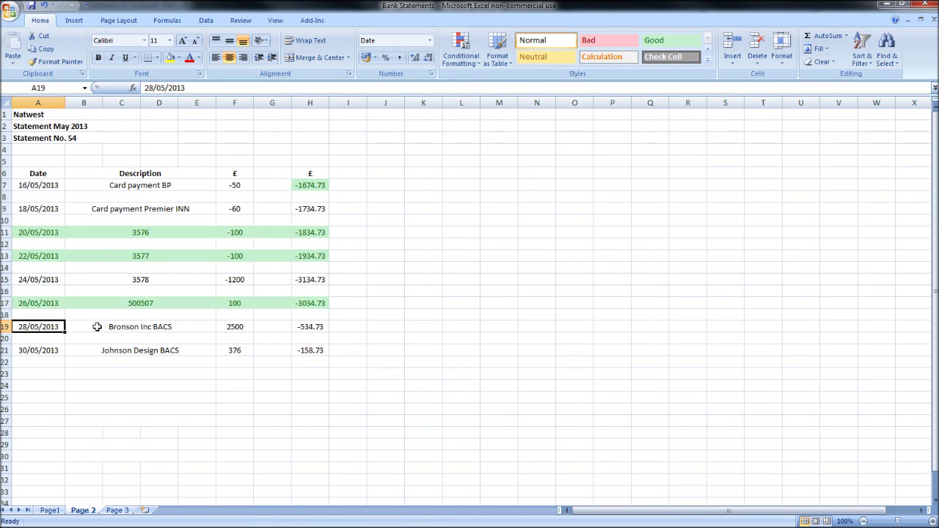
left_click(886, 4)
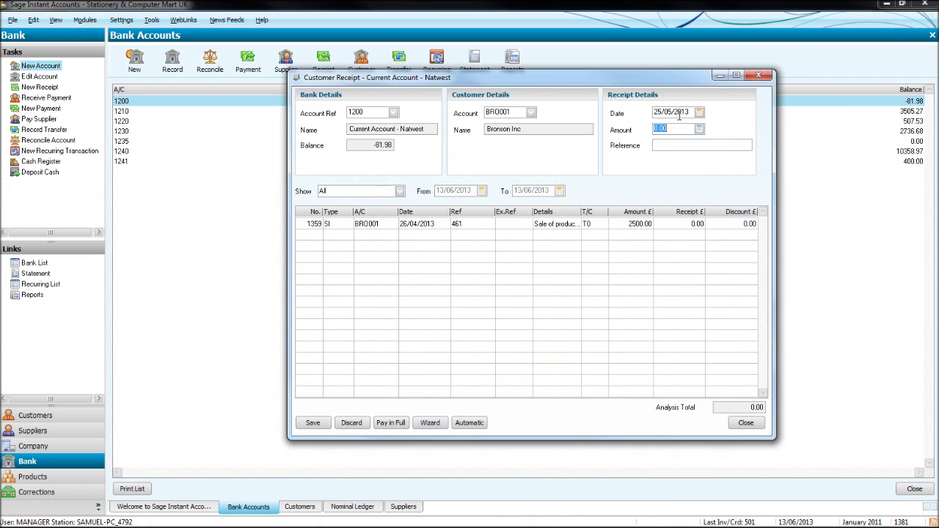
left_click(662, 111)
type("8")
key("Tab")
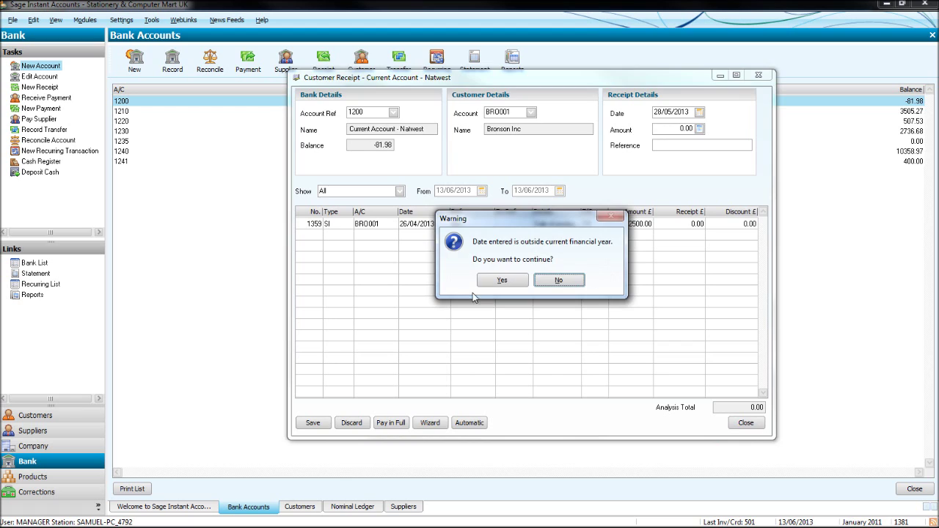
left_click(502, 281)
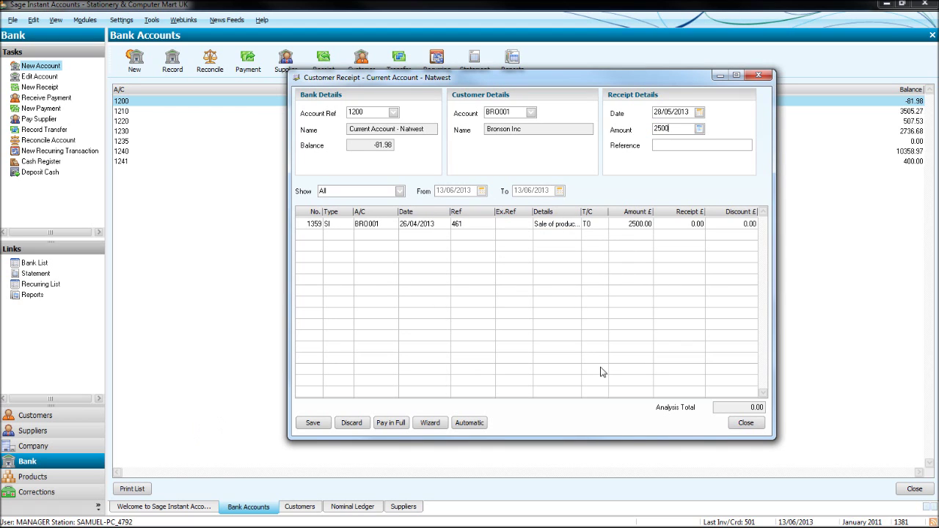
- Pay Bronson's 2500.00 invoice in full with reference BACS and save the receipt
left_click(678, 224)
left_click(395, 422)
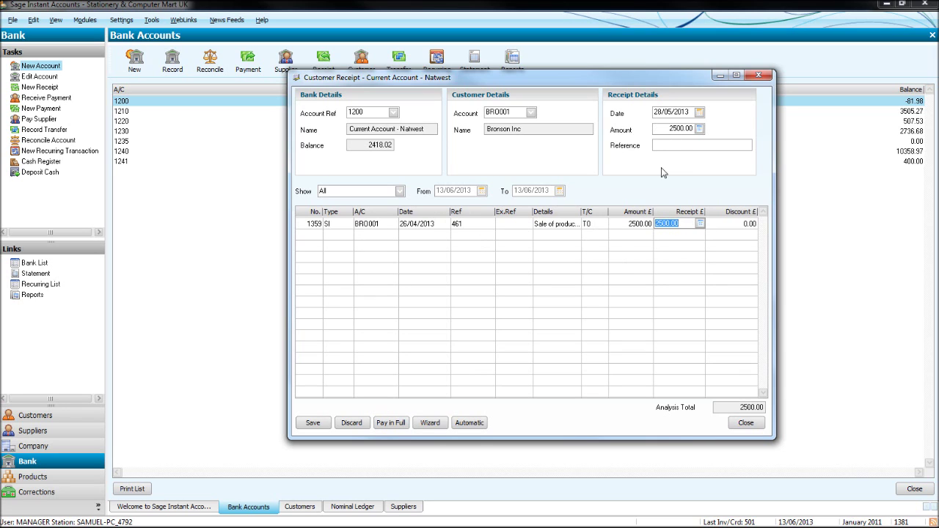
left_click(680, 147)
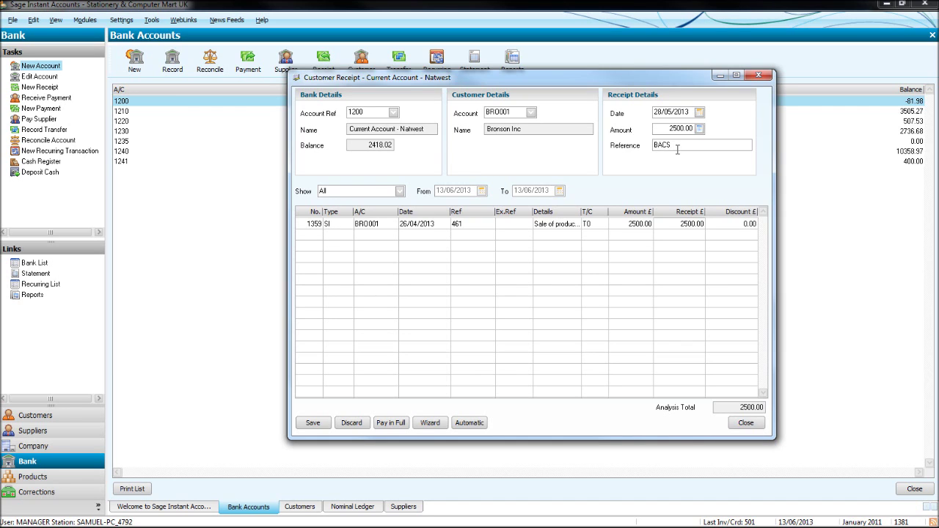
left_click(311, 423)
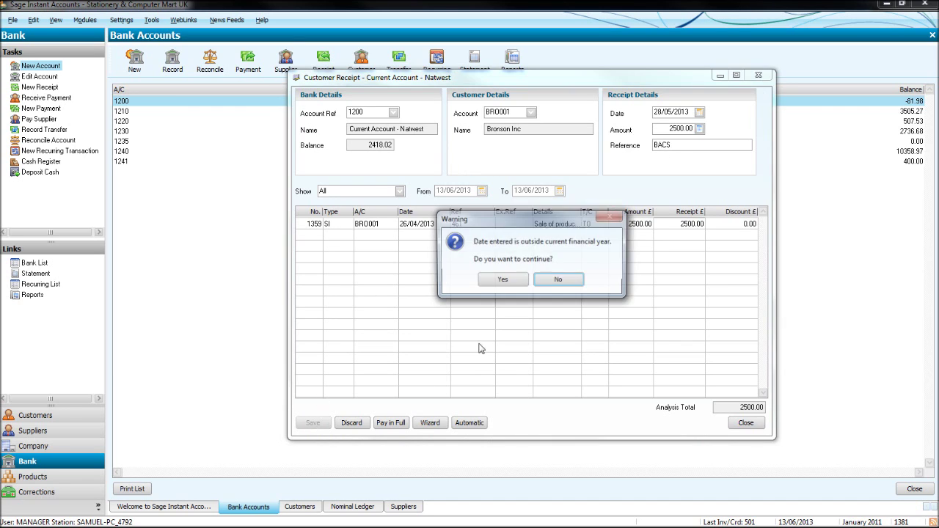
left_click(499, 282)
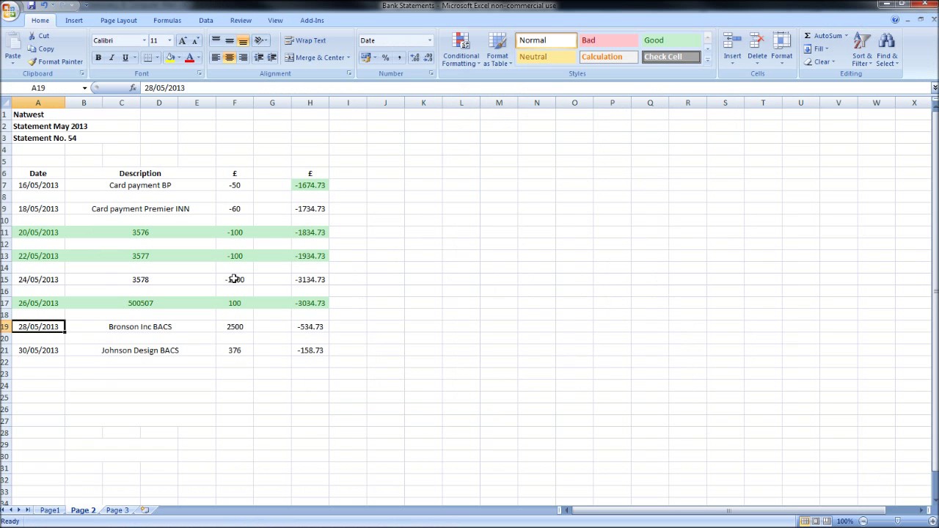
key("alt+Tab")
left_click_drag(53, 354, 290, 350)
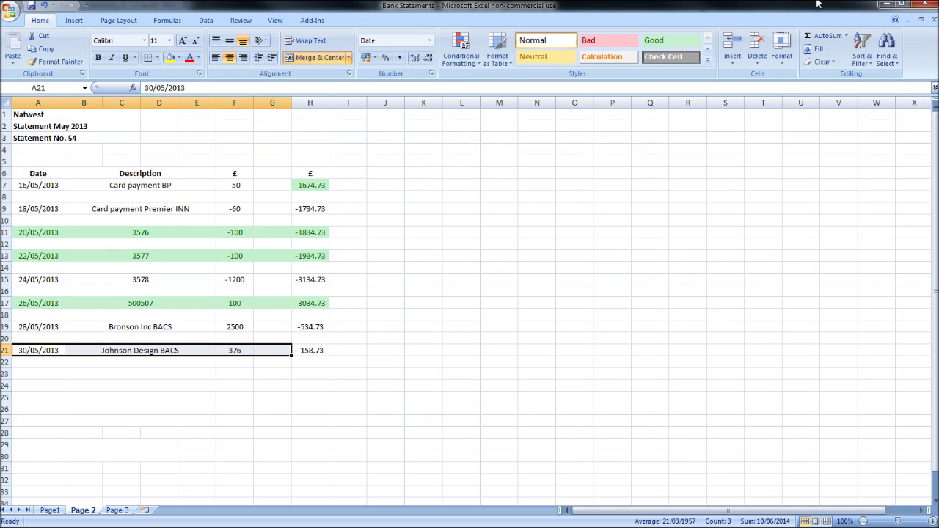
- Receive 376.00 from DST001 dated 30/05/2013, paying the invoice in full with reference BACS
left_click(887, 4)
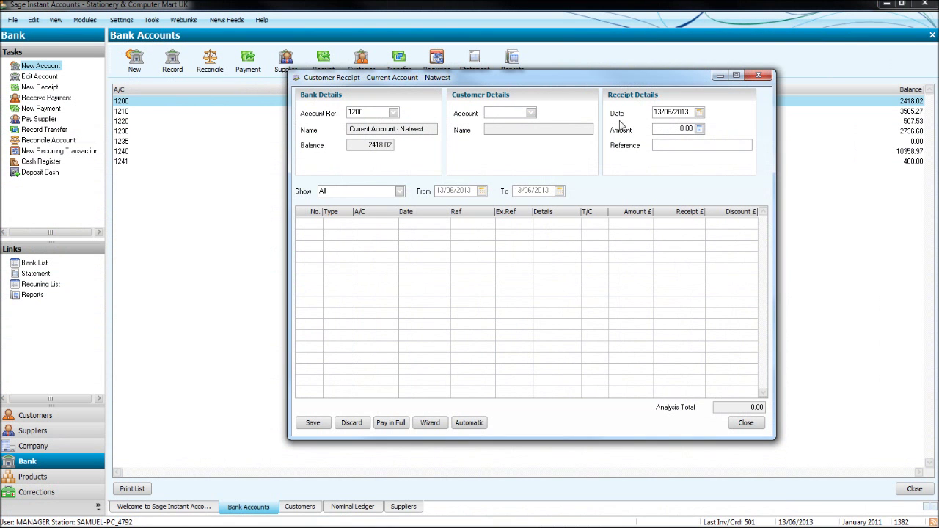
type("DST001")
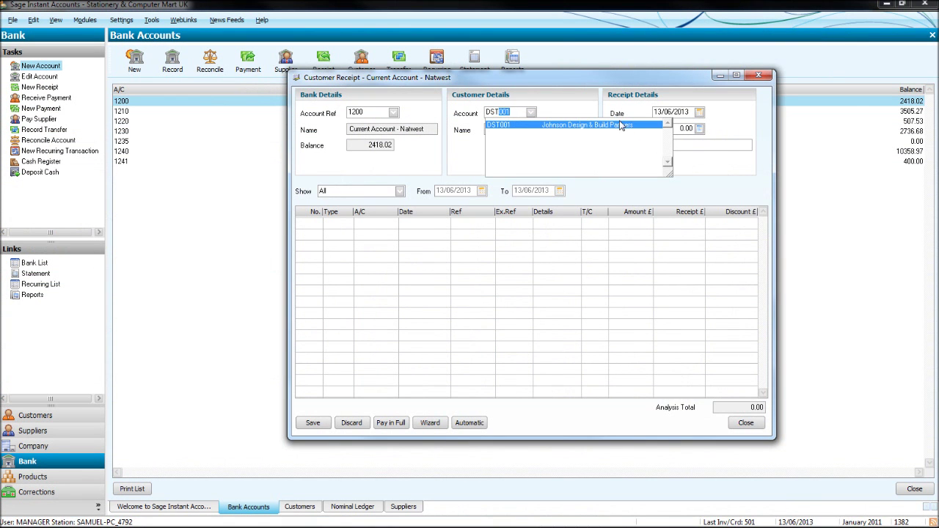
key("Tab")
type("30")
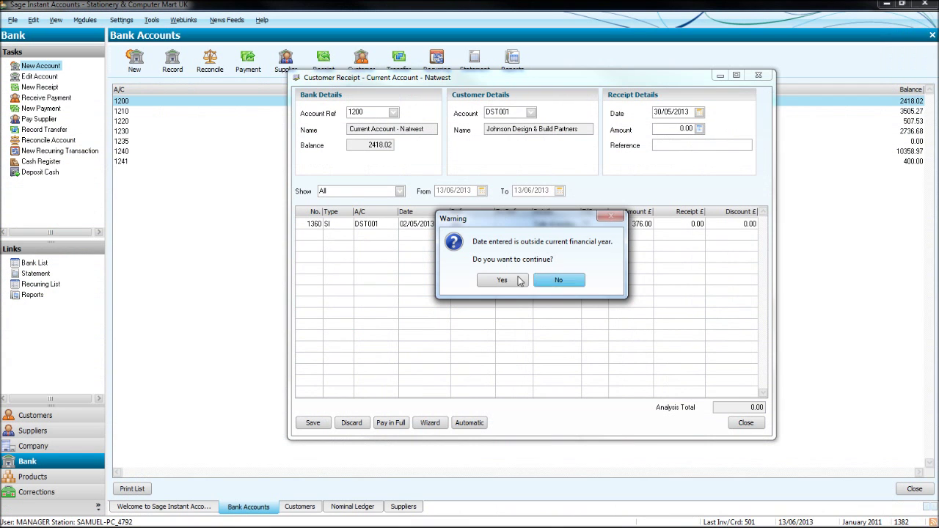
left_click(518, 280)
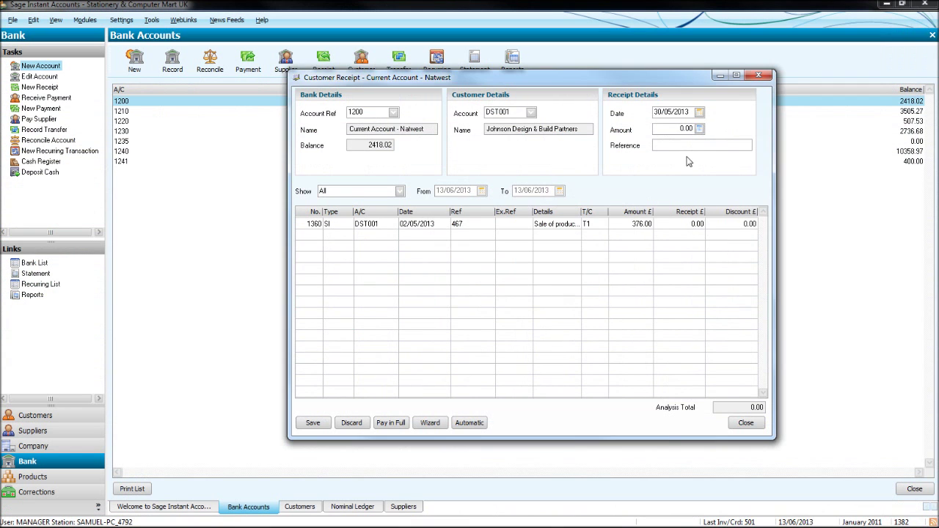
left_click(672, 129)
left_click(396, 424)
left_click(695, 145)
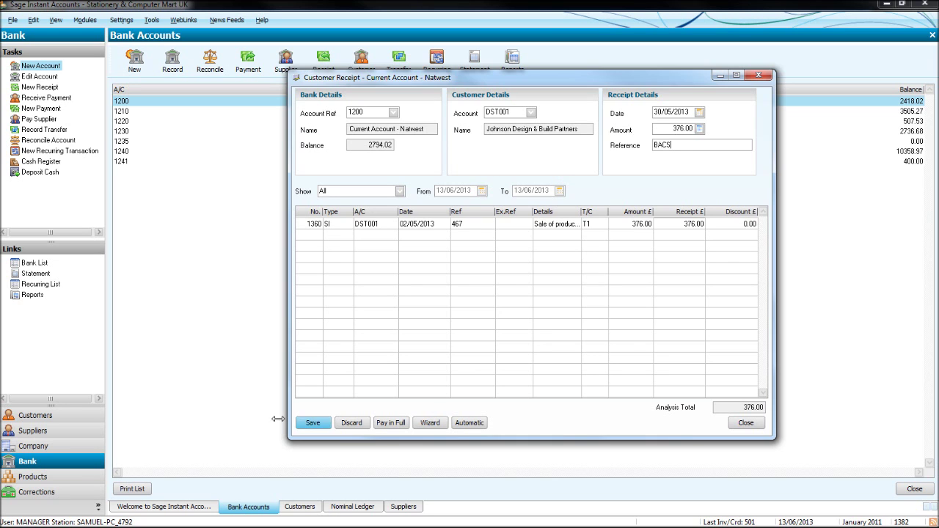
left_click(312, 423)
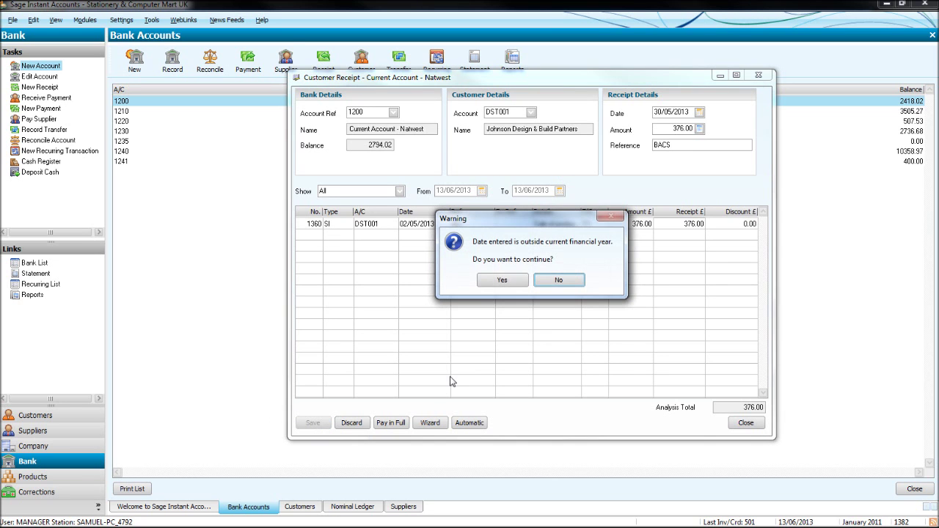
left_click(502, 283)
- Close the receipt form and resume the saved statement 54 reconciliation using Use Saved
left_click(761, 76)
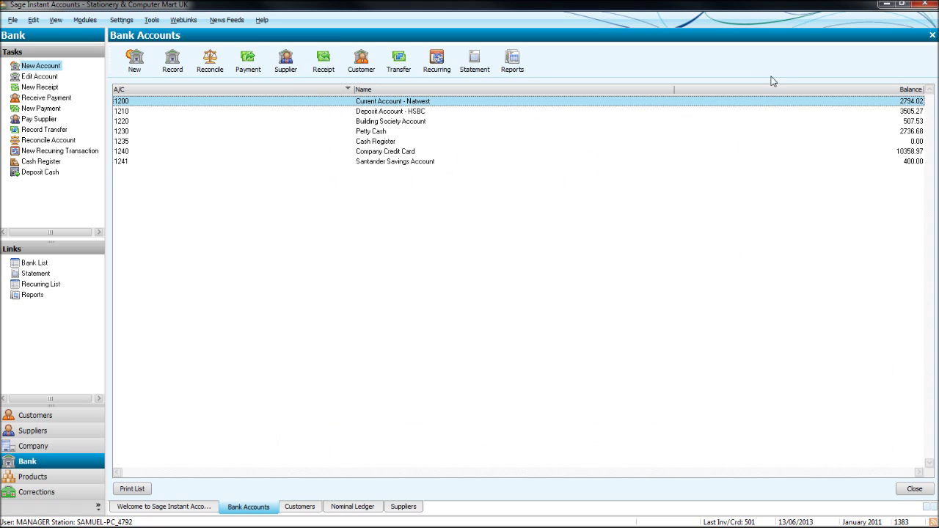
left_click(211, 69)
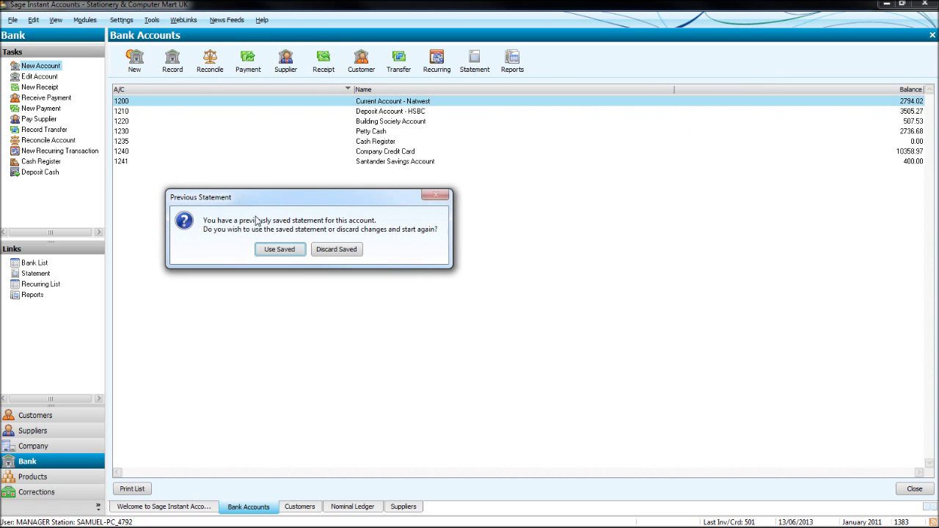
left_click(280, 250)
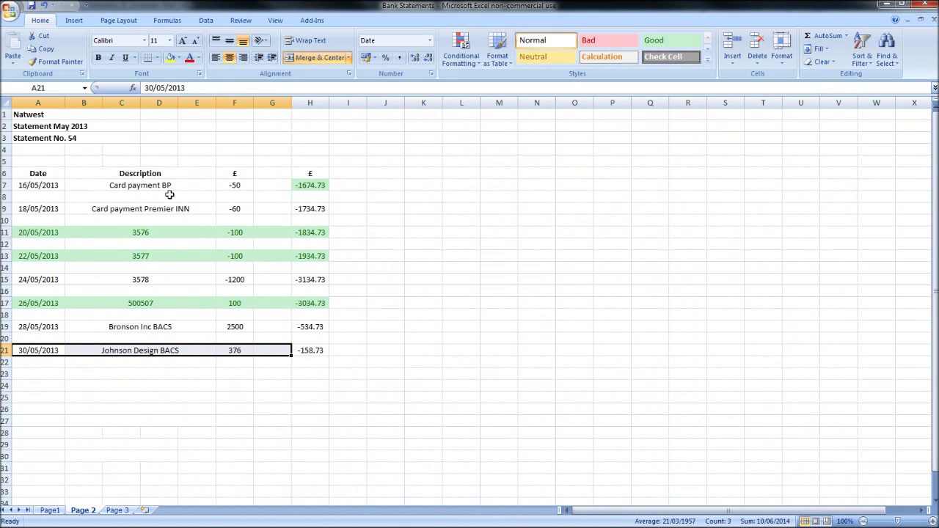
left_click(91, 185)
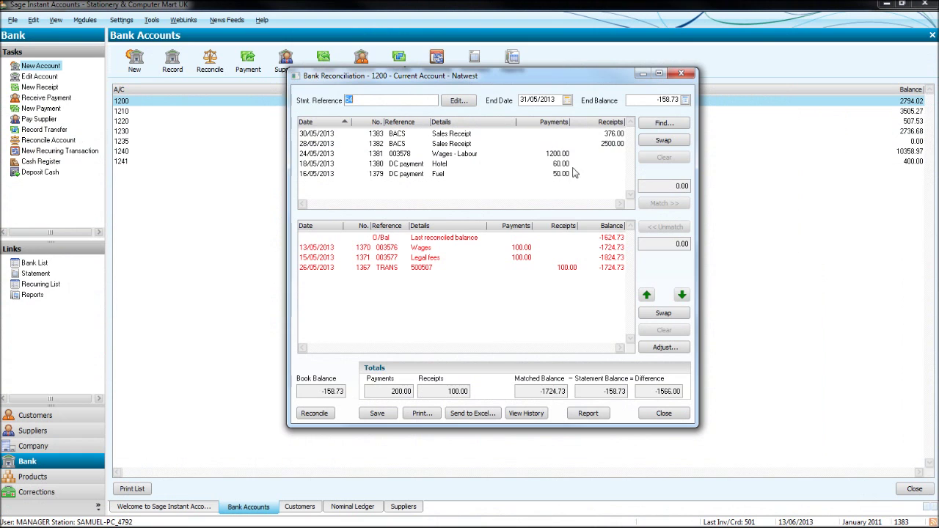
- Match the 16/05/2013 Fuel payment of 50.00 and shade the Card payment BP line green
left_click(572, 174)
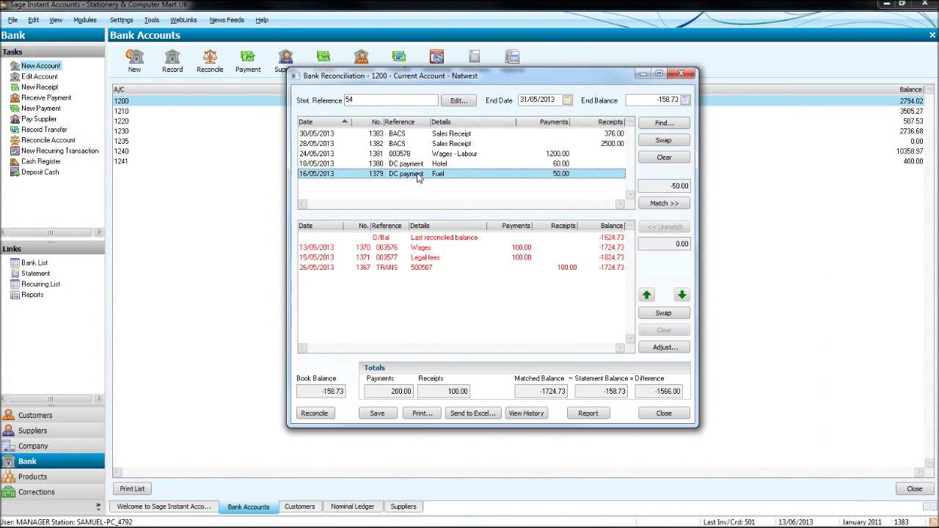
double_click(561, 176)
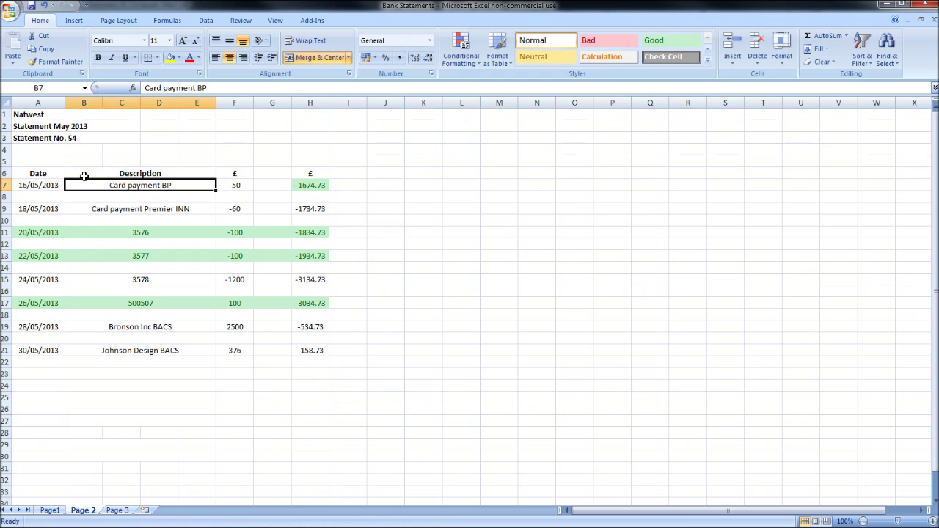
left_click_drag(41, 184, 273, 184)
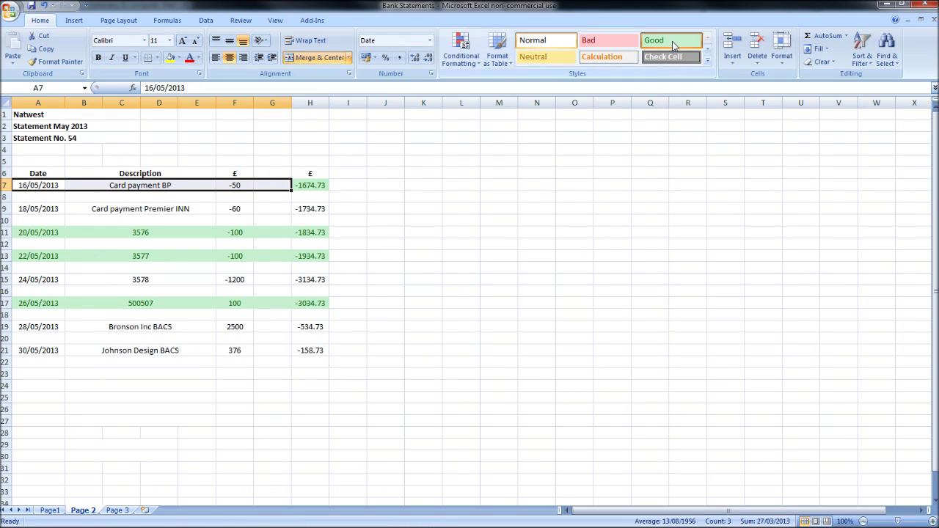
left_click(673, 40)
left_click(39, 210)
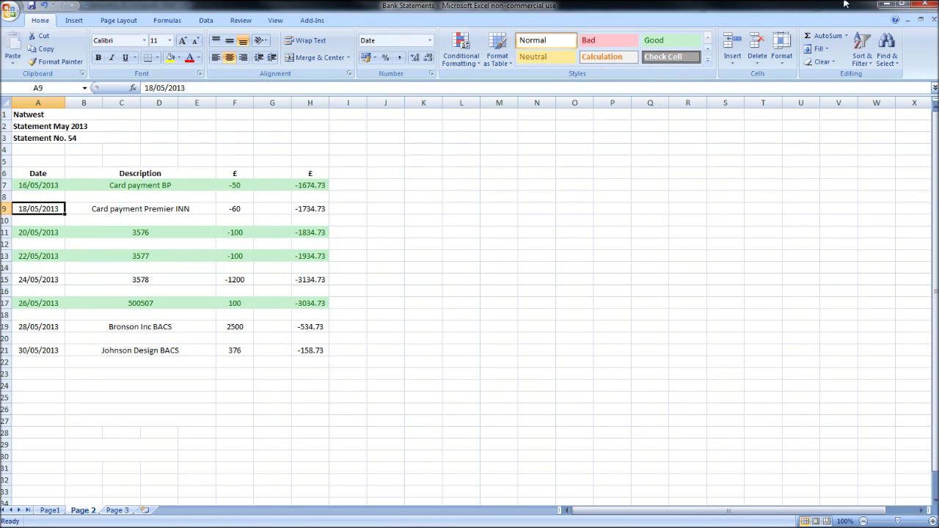
- Match the 18/05/2013 Hotel payment and shade the Premier INN statement row green
left_click(886, 3)
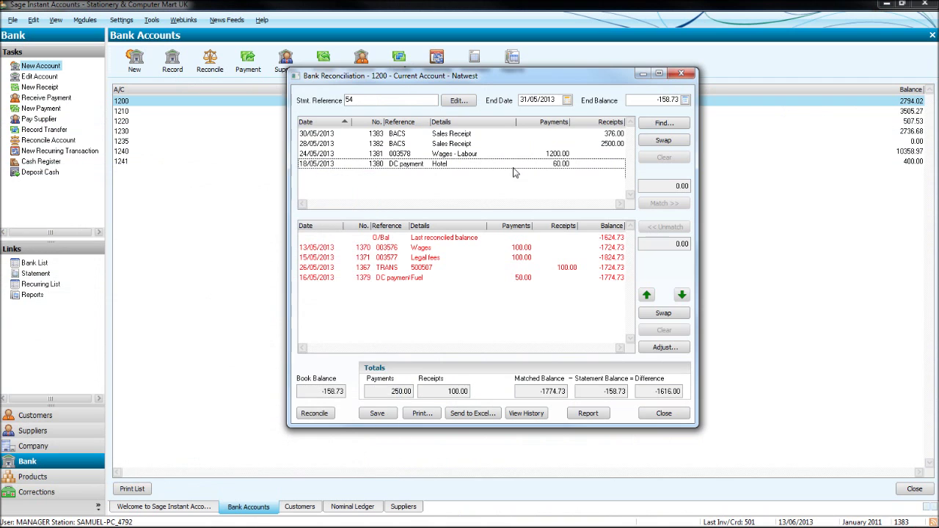
double_click(439, 165)
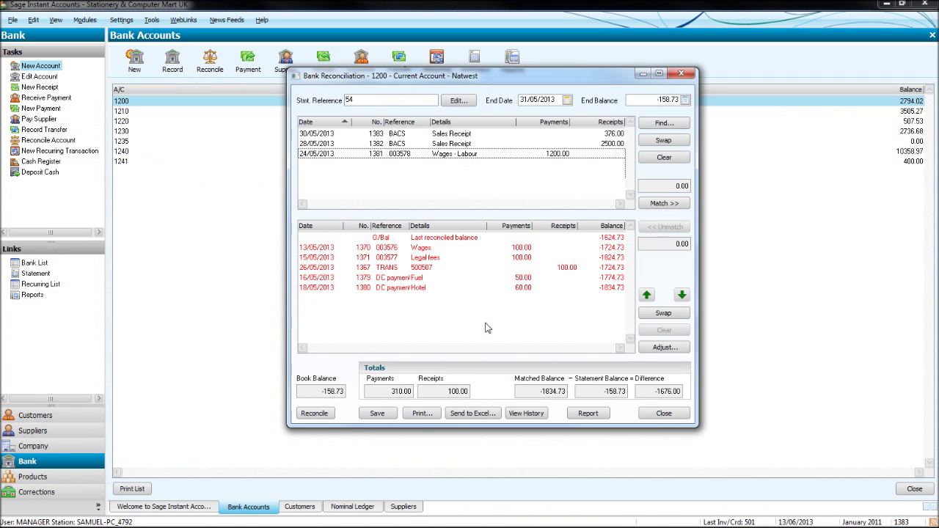
key("alt+Tab")
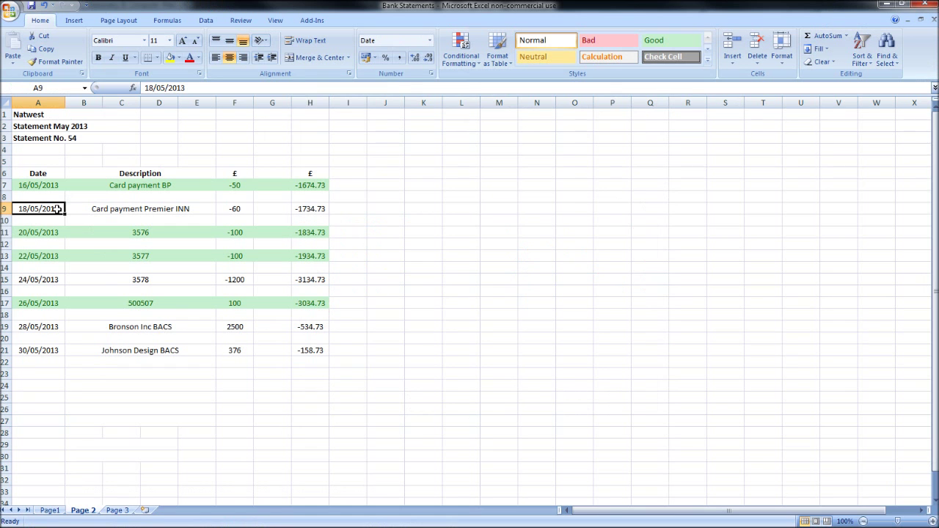
left_click_drag(49, 211, 323, 211)
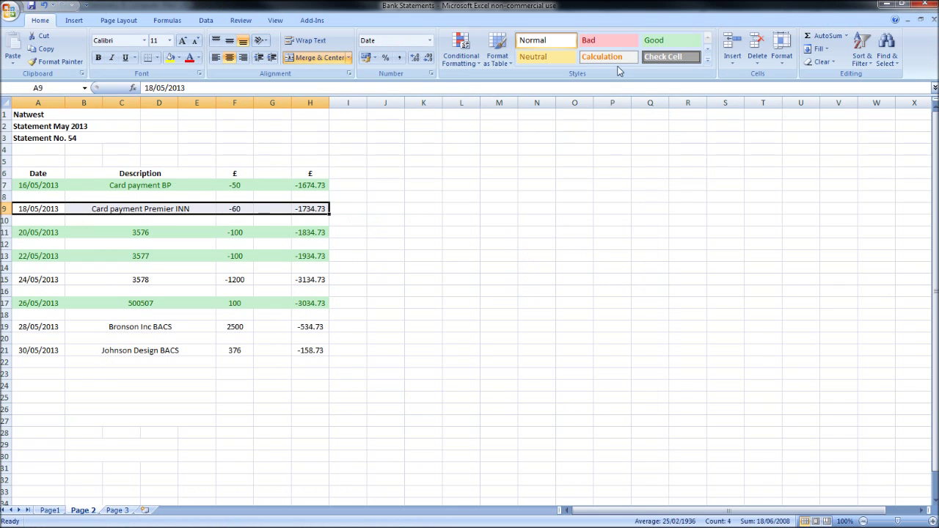
left_click(664, 40)
left_click(48, 281)
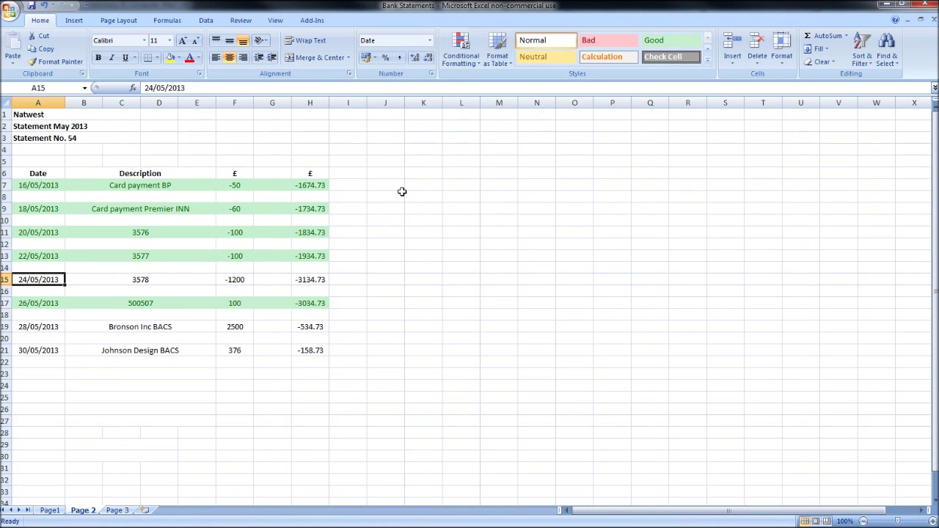
- Match the 1200.00 Wages - Labour payment and shade the 24/05/2013 3578 row green
left_click(886, 4)
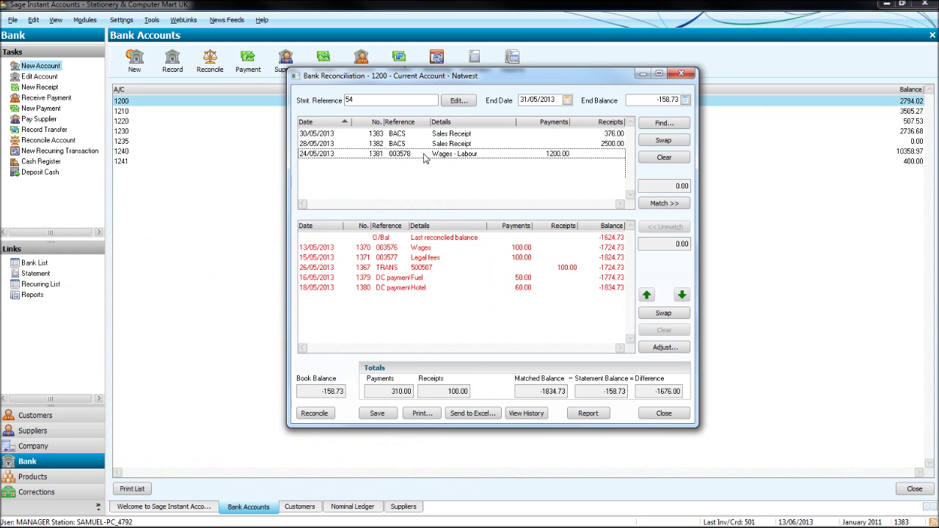
double_click(518, 155)
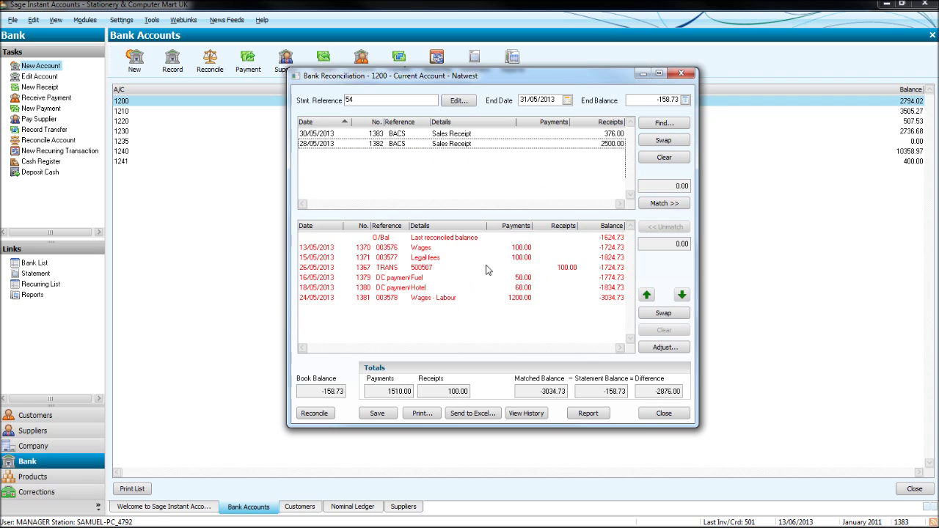
key("alt+Tab")
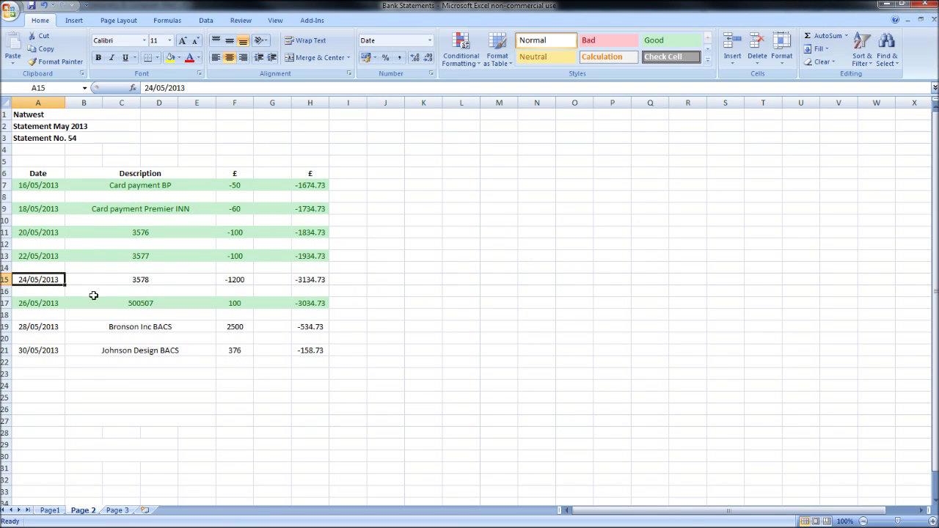
left_click_drag(38, 278, 325, 280)
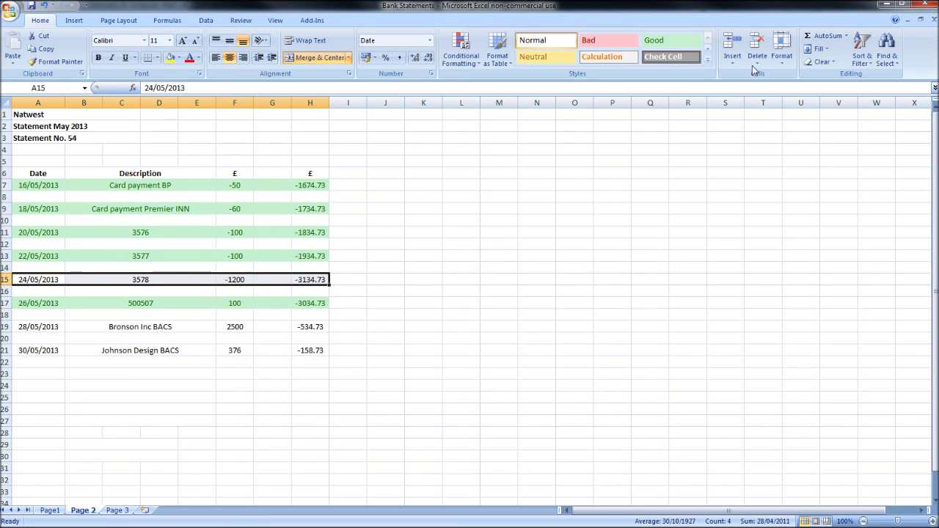
left_click(672, 40)
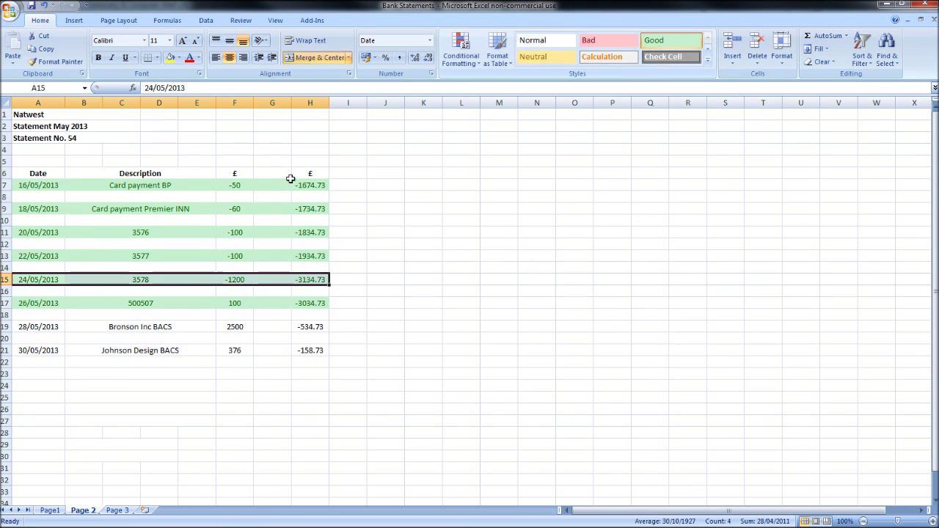
left_click(64, 327)
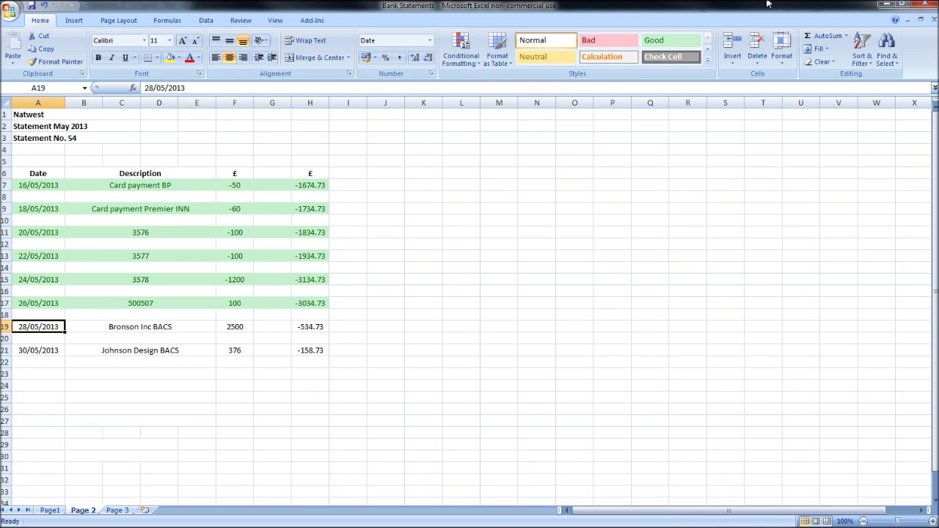
- Match the 28/05/2013 BACS sales receipt and shade the Bronson Inc row green
left_click(885, 6)
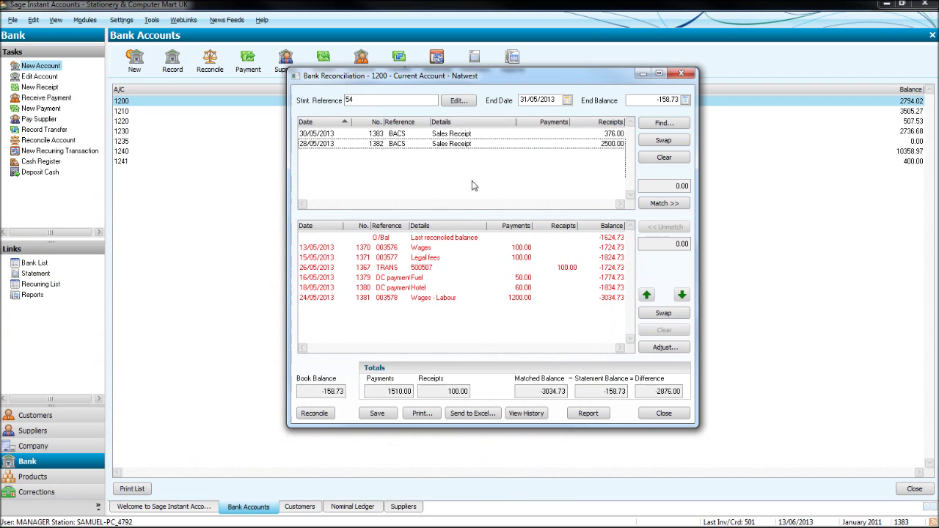
double_click(518, 144)
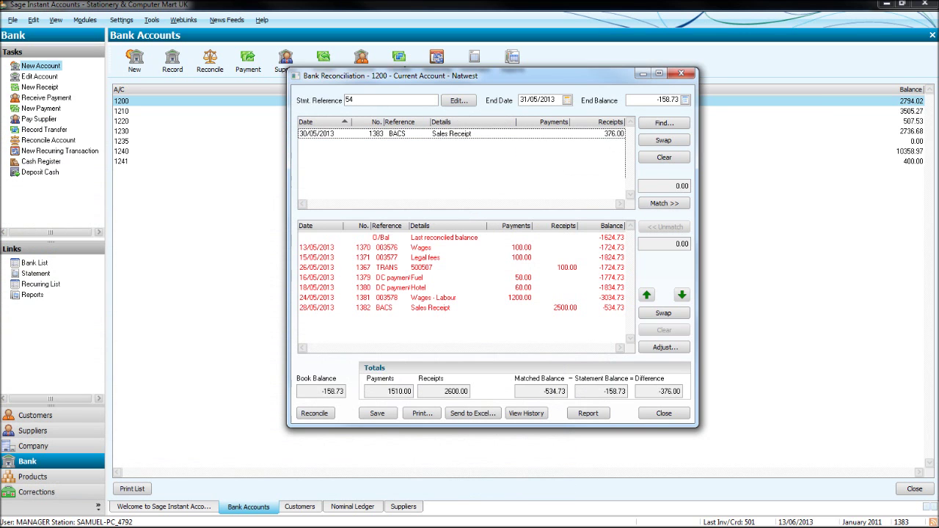
key("alt+Tab")
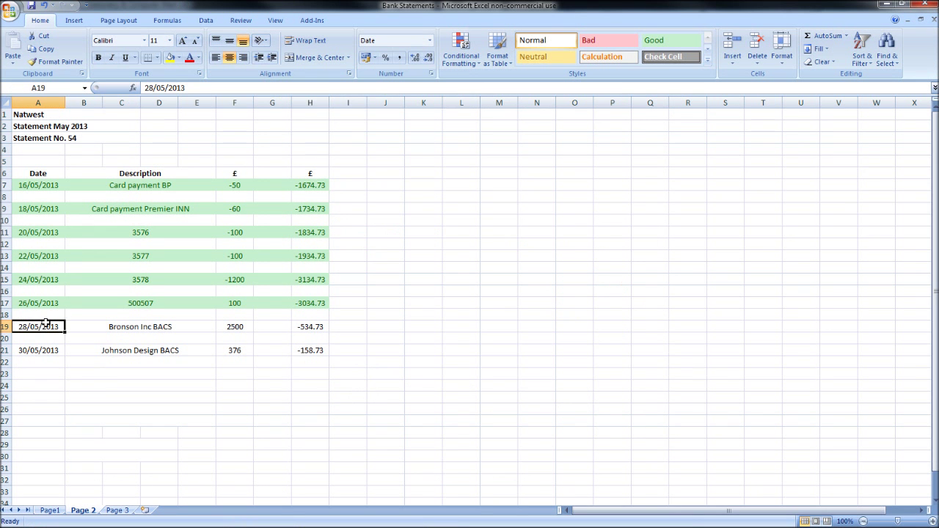
left_click_drag(44, 327, 310, 327)
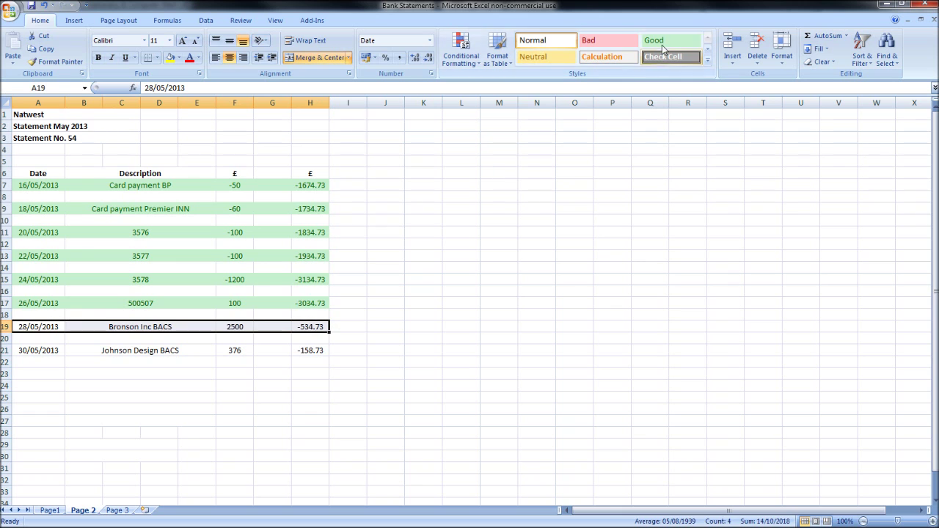
left_click(658, 48)
left_click(30, 352)
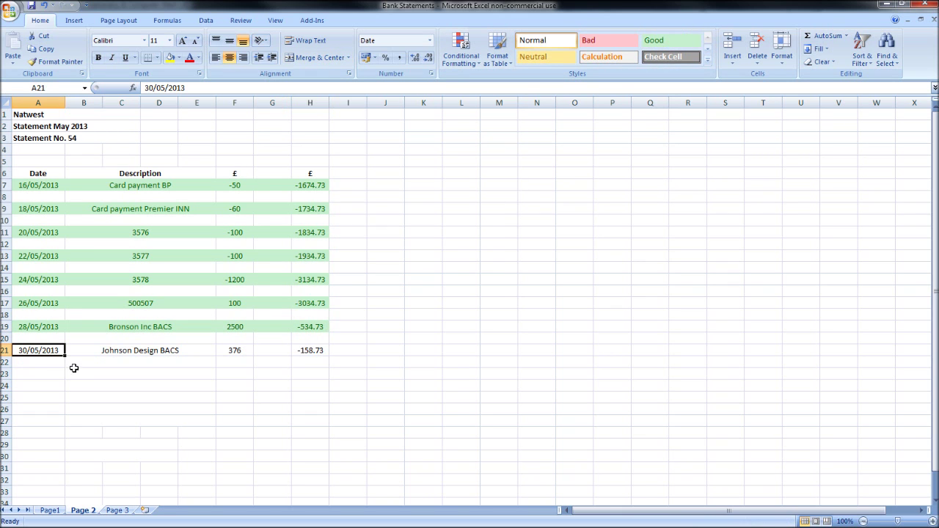
- Match the 30/05/2013 Johnson Design BACS sales receipt and select its statement row
left_click(161, 351)
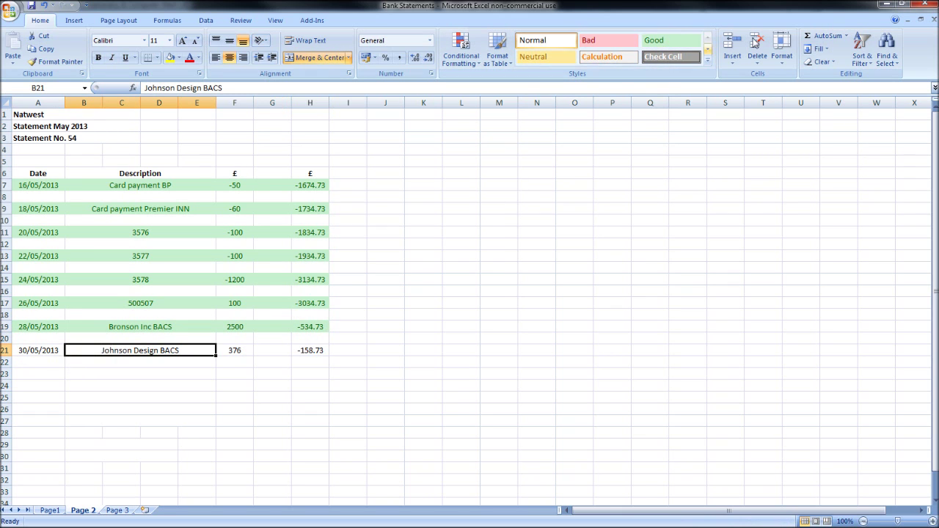
left_click(886, 4)
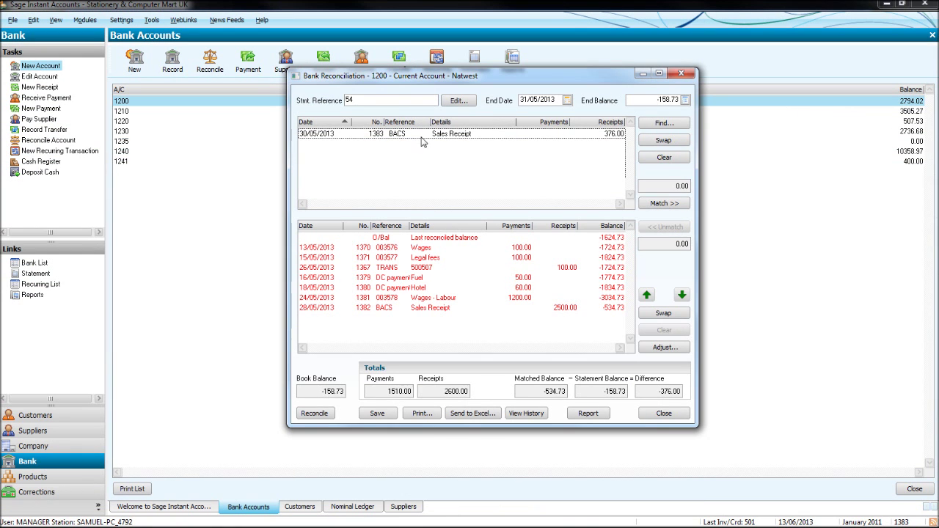
double_click(427, 135)
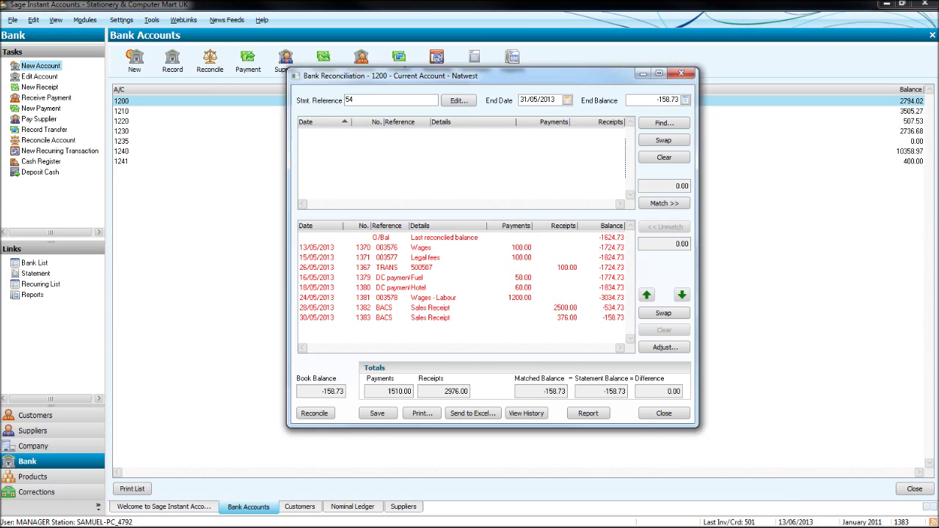
key("alt+Tab")
left_click_drag(45, 350, 315, 350)
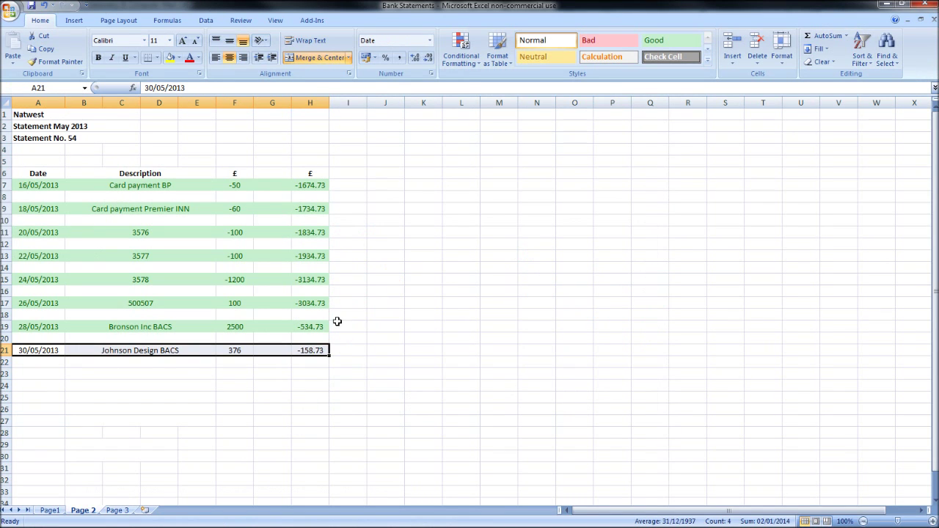
- Apply the Good style to the Johnson Design BACS row and go back to Sage
key("F4")
left_click(246, 361)
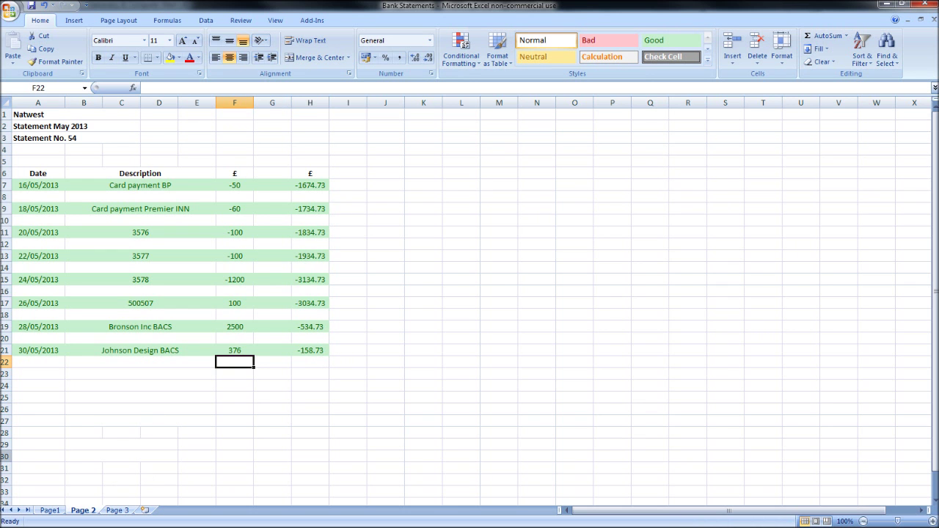
left_click(888, 6)
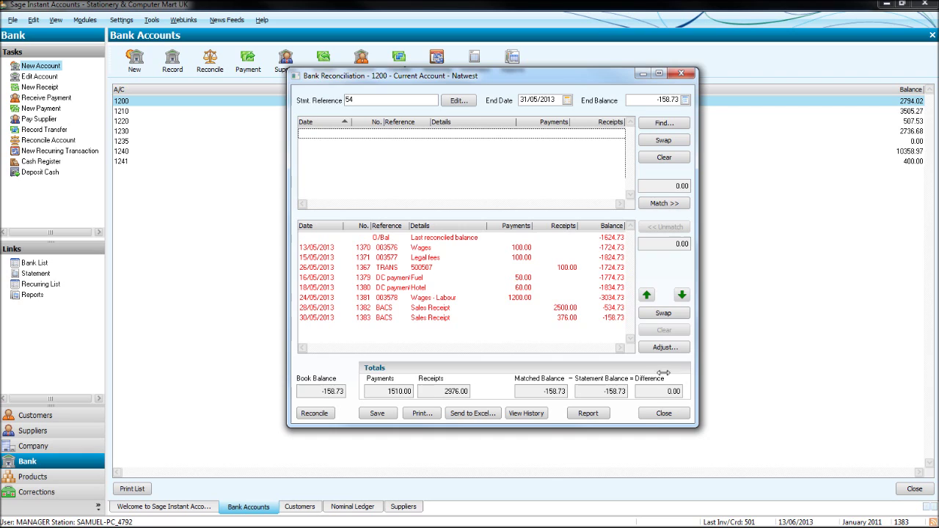
- Reconcile the fully matched statement 54 with a -158.73 balance
left_click(313, 417)
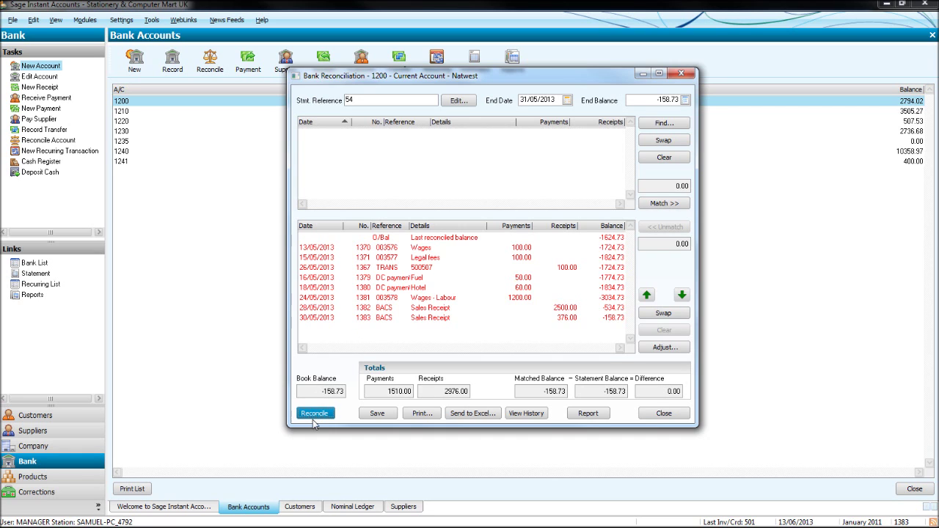